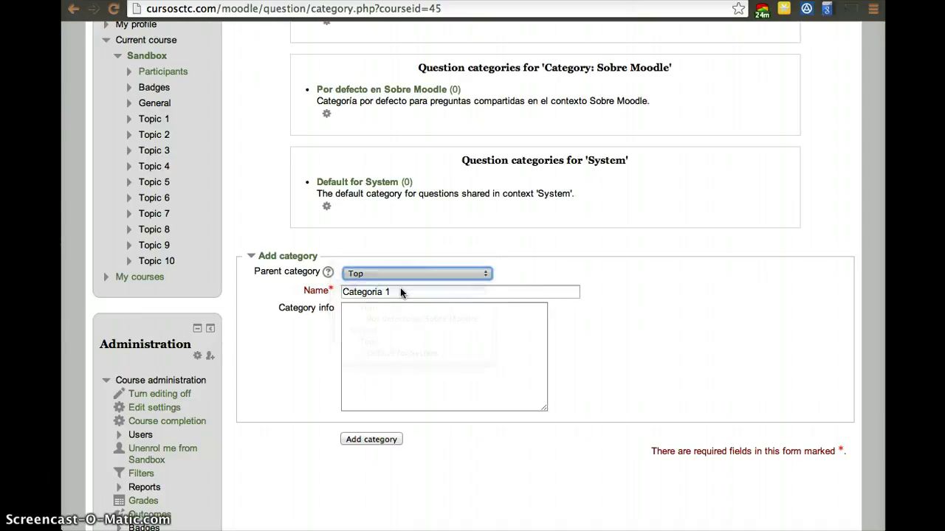
Add the question category Categoria 1, and add another category named Categoria 2 under Por defecto en Sandbox.
left_click(366, 439)
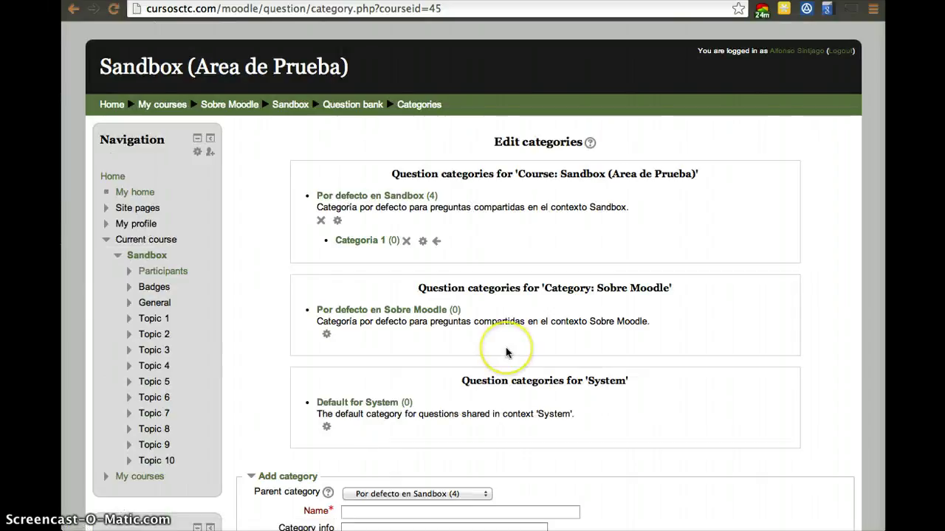
scroll(510, 351, "down", 3)
left_click(454, 390)
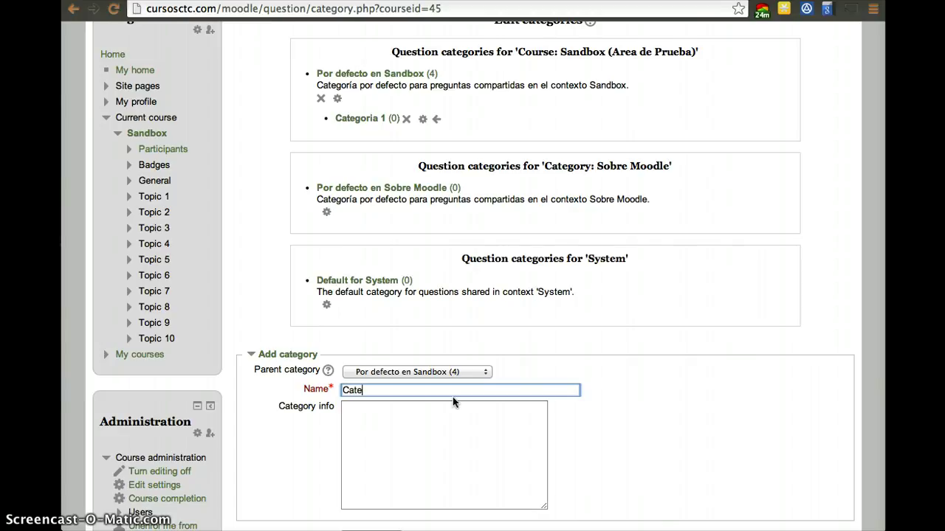
type("Categoria 2")
scroll(464, 411, "down", 4)
left_click(364, 365)
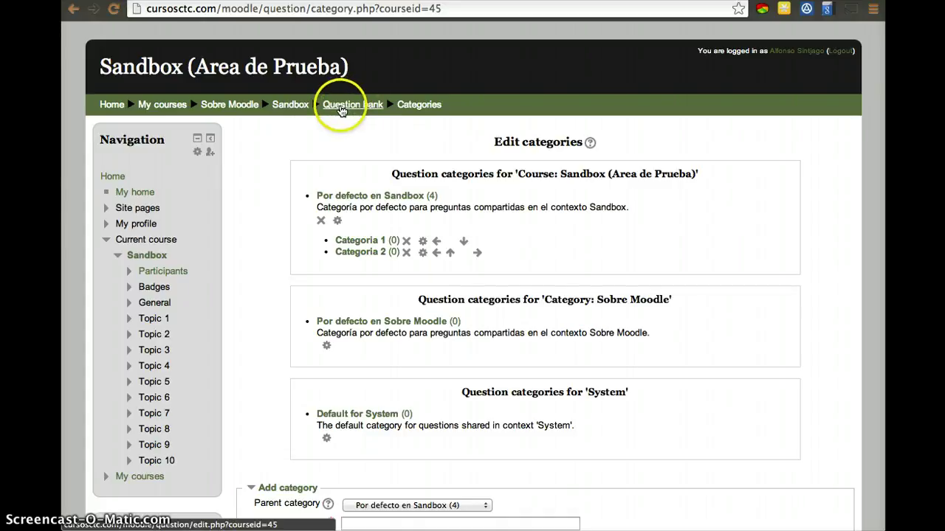
Open the course's question bank questions and select the category Categoria 1.
left_click(371, 244)
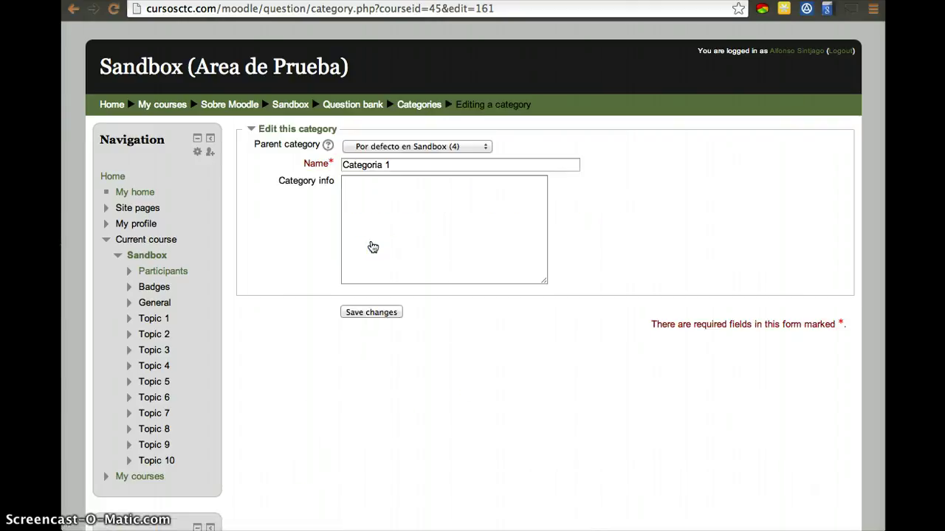
scroll(241, 391, "down", 5)
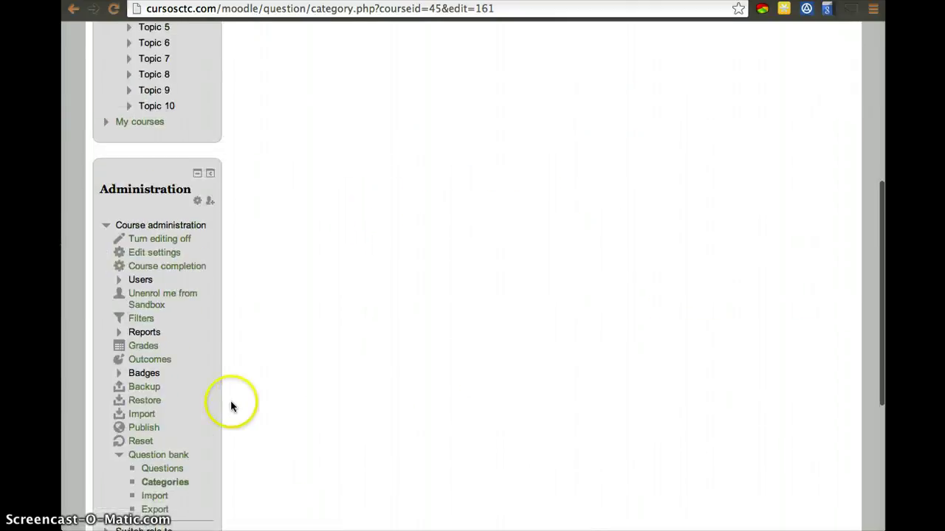
scroll(230, 404, "down", 3)
left_click(164, 347)
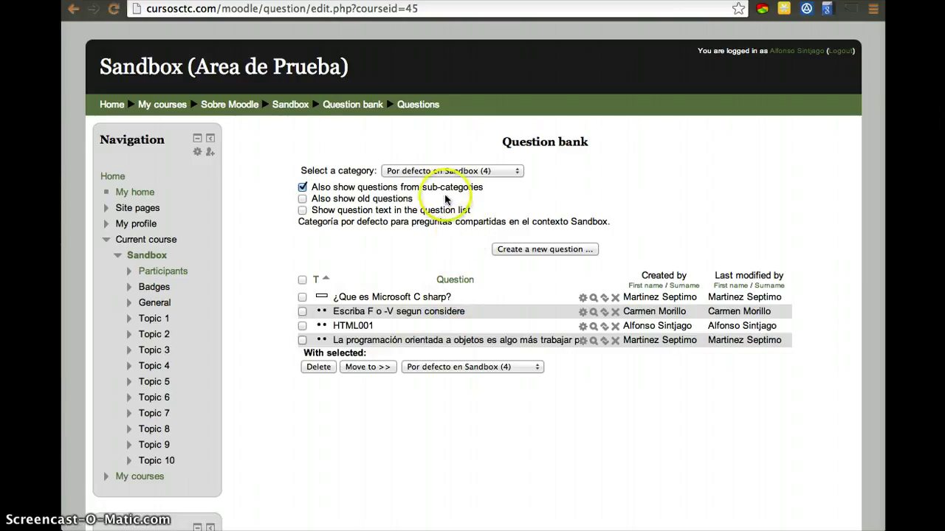
left_click(478, 171)
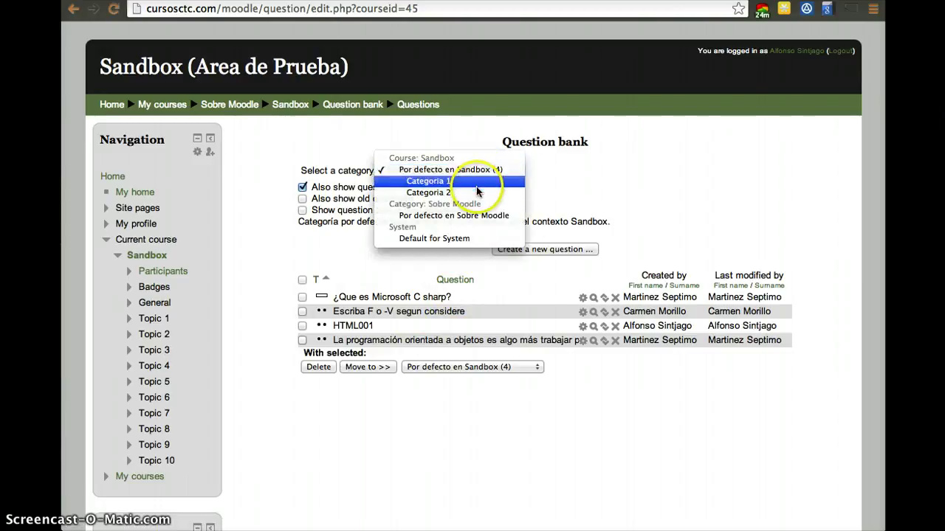
left_click(474, 181)
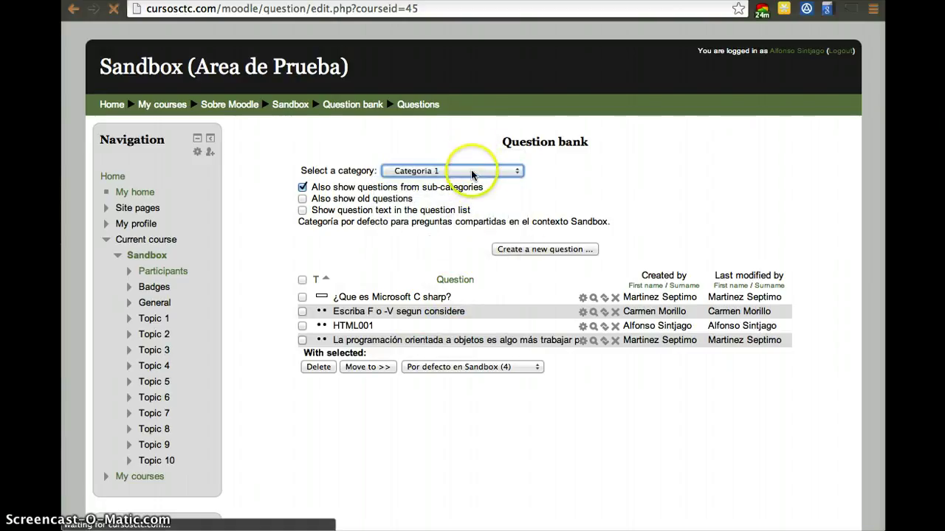
Start creating a new True/False question in Categoria 1.
left_click(535, 242)
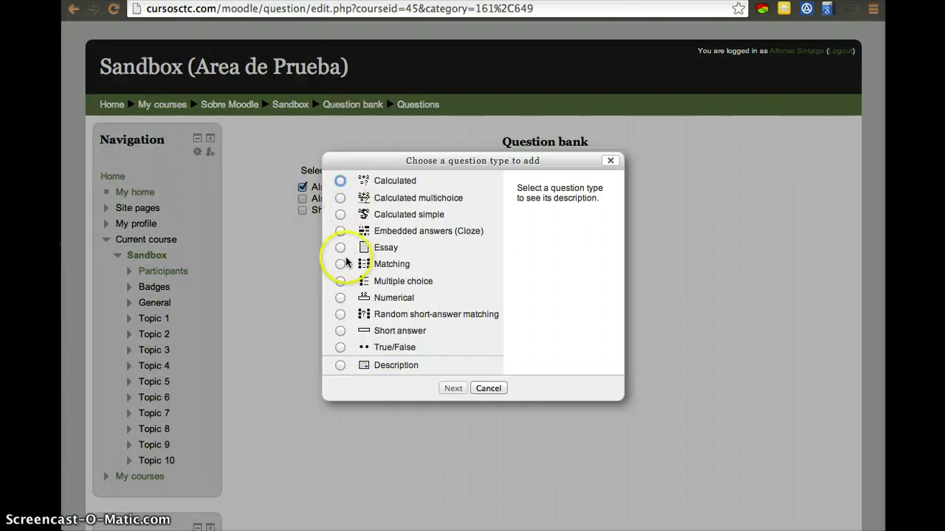
left_click(340, 346)
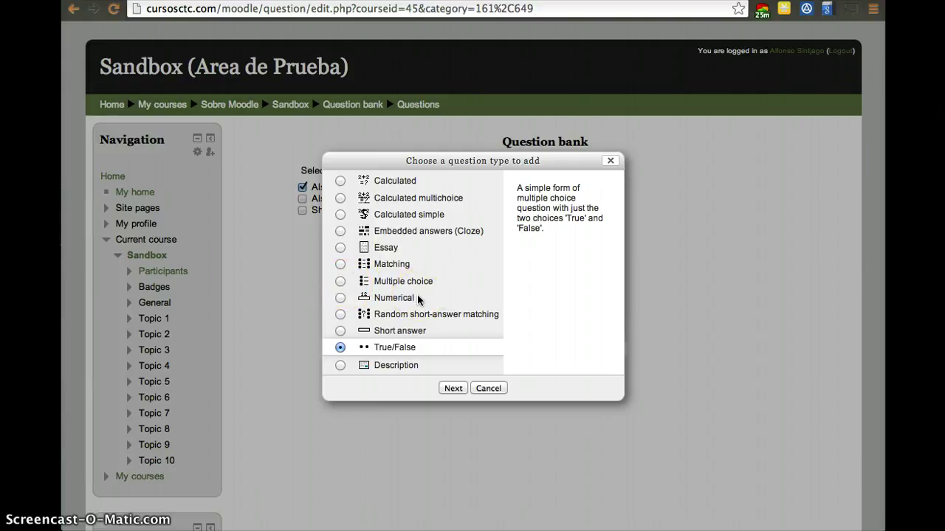
left_click(456, 388)
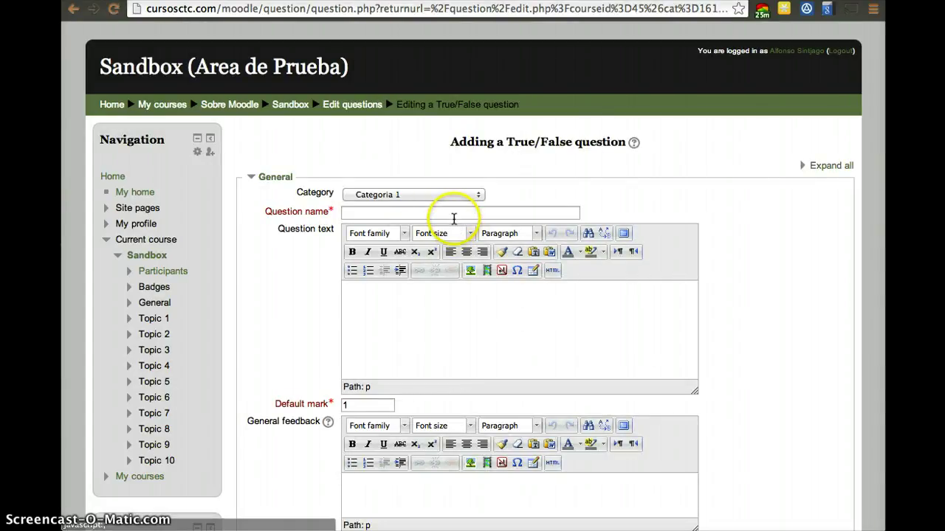
Name the question "Pregunta 1 - Descripcion." and write "Dos mas Dos es Cuatro" as its question text.
left_click(454, 215)
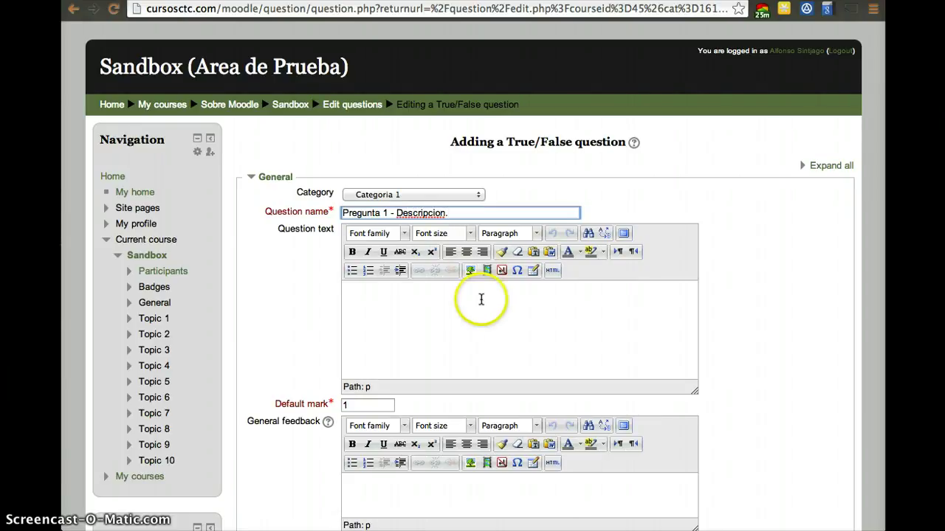
left_click(465, 319)
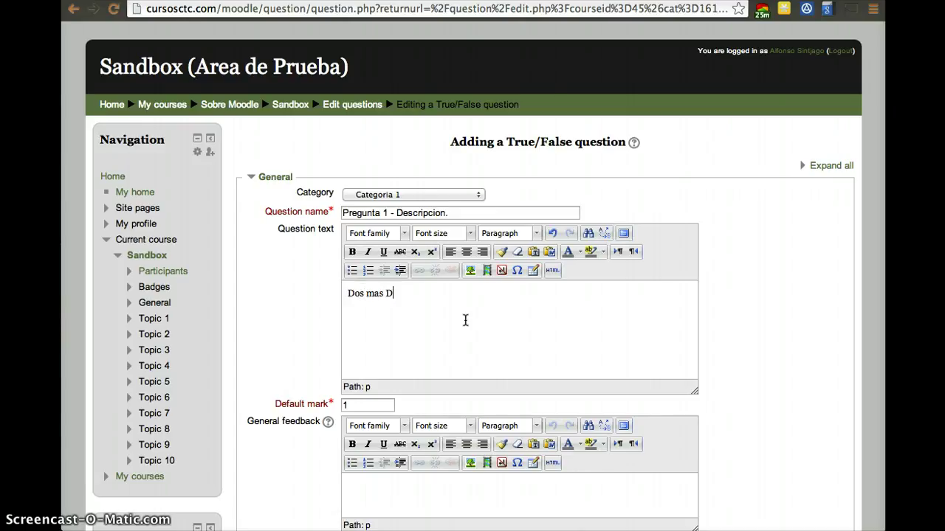
type("Dos mas Dos es?")
scroll(581, 358, "down", 4)
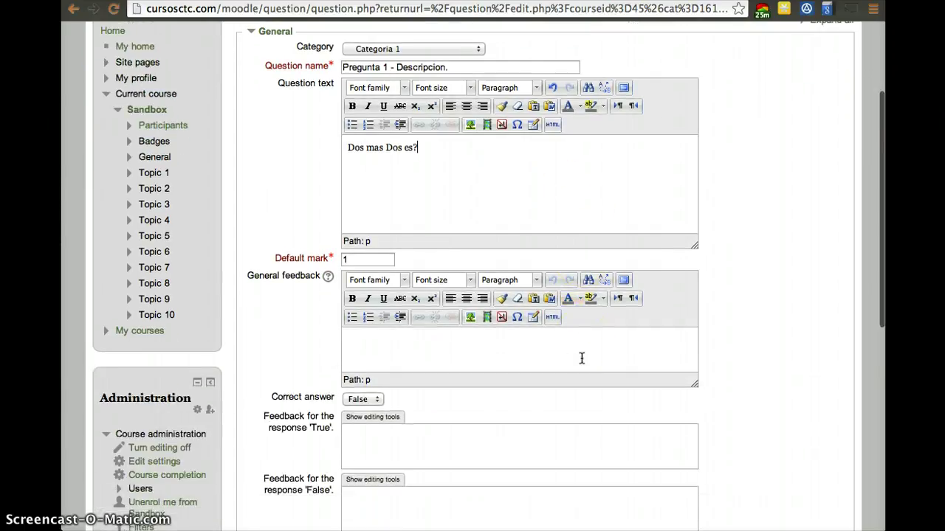
scroll(546, 302, "up", 3)
key("BackSpace")
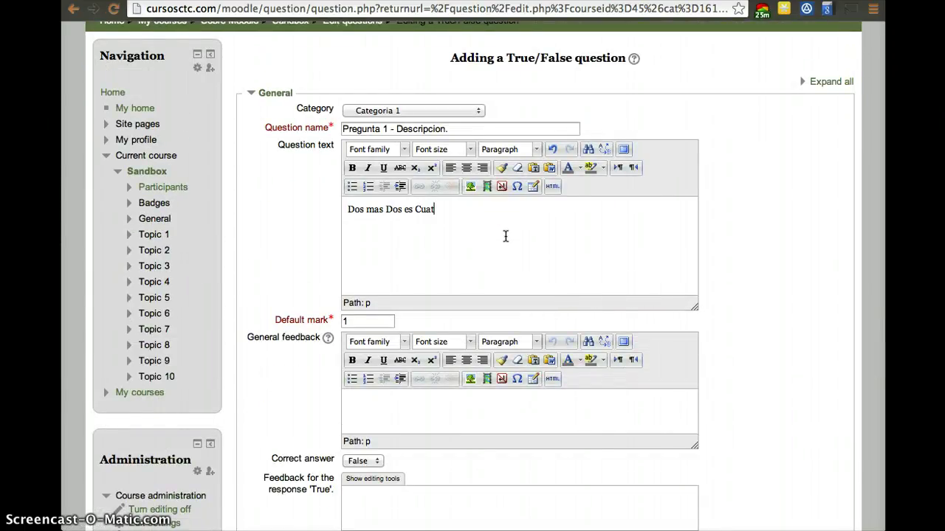
Set the correct answer to True and save the True/False question.
scroll(544, 322, "down", 3)
left_click(411, 308)
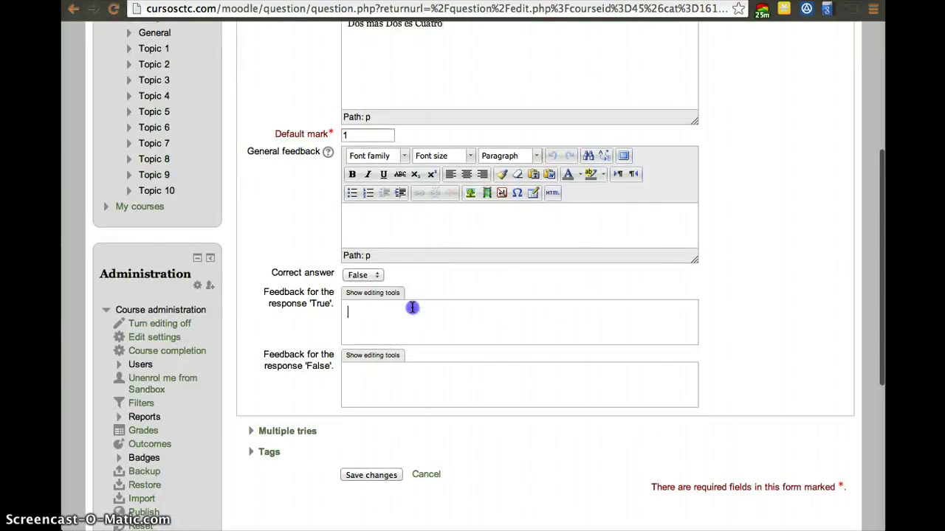
left_click(362, 275)
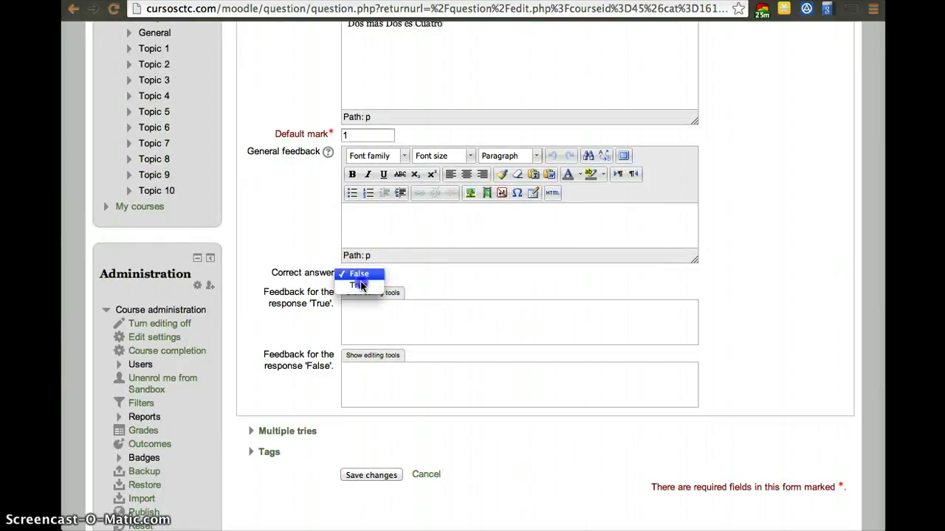
left_click(356, 285)
left_click(379, 314)
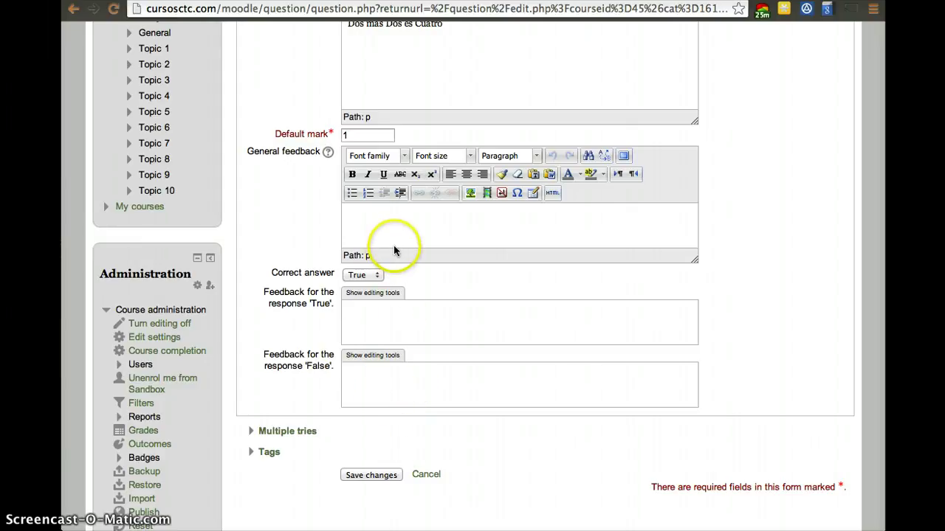
left_click(375, 474)
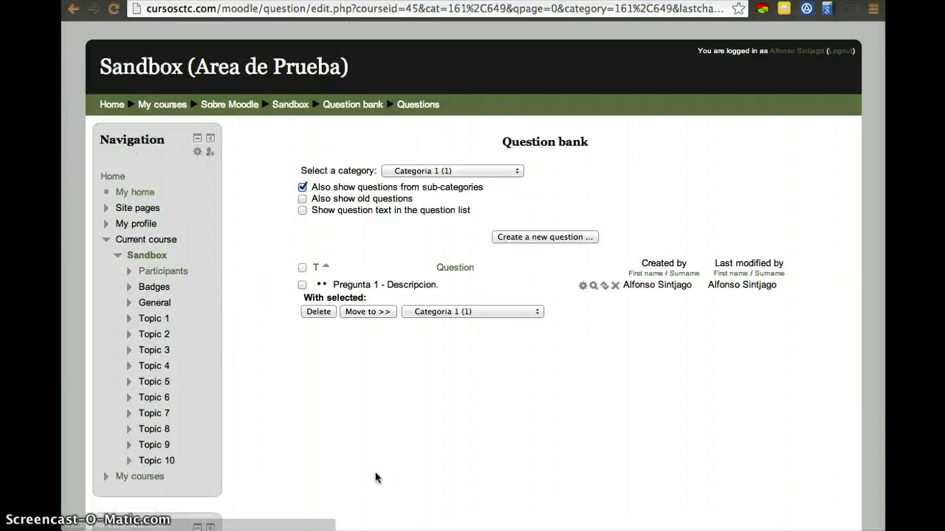
Create a Multiple choice question in Categoria 1 named "Pregunta 2" with the question text "Cuanto es dos mas dos?".
left_click(527, 236)
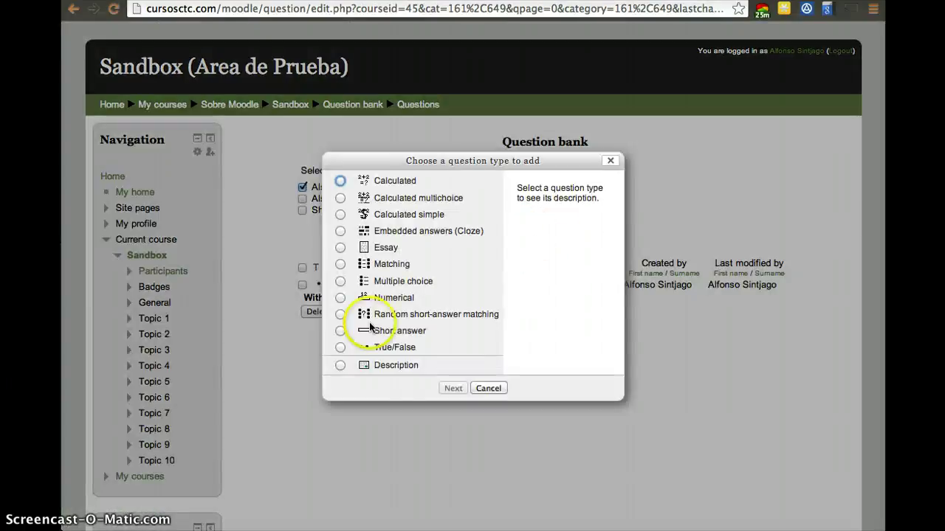
left_click(340, 281)
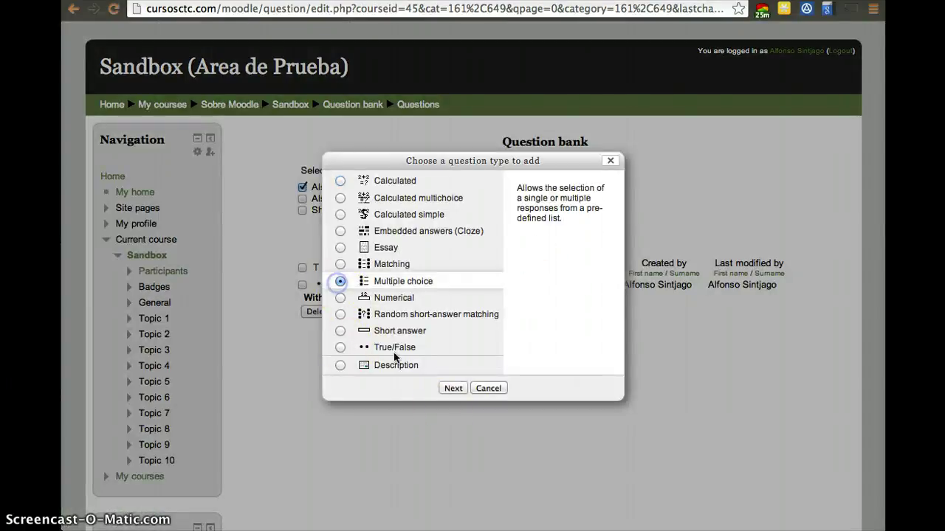
left_click(453, 388)
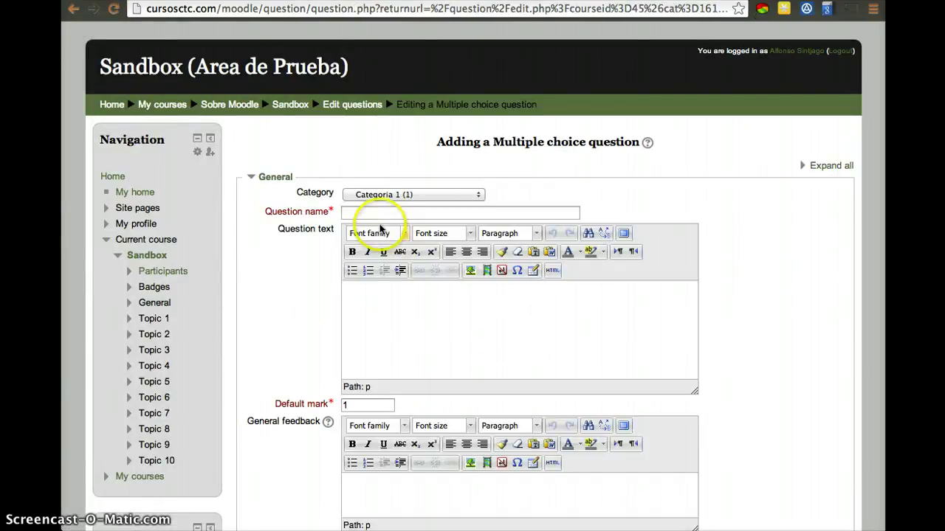
left_click(379, 213)
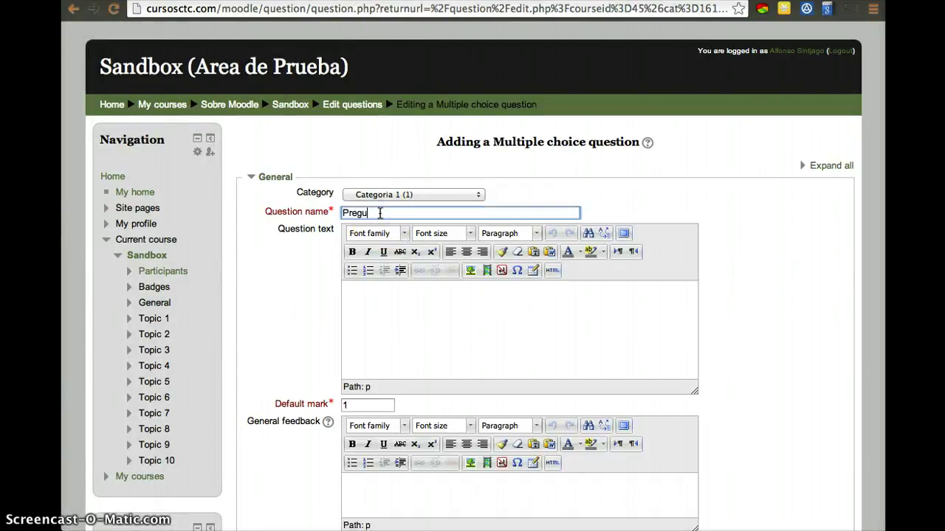
left_click(434, 364)
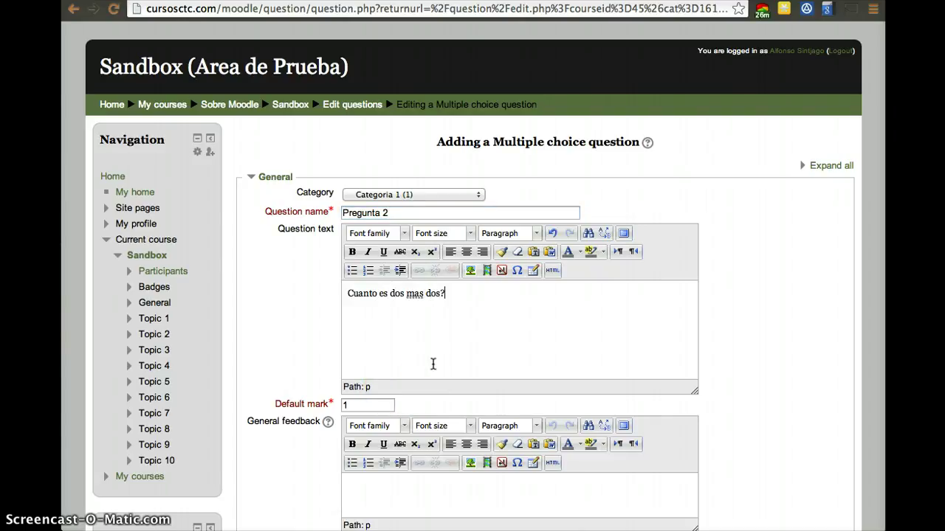
Keep the question on One answer only, and enter 1 as Choice 1 and 2 as Choice 2.
scroll(489, 378, "down", 10)
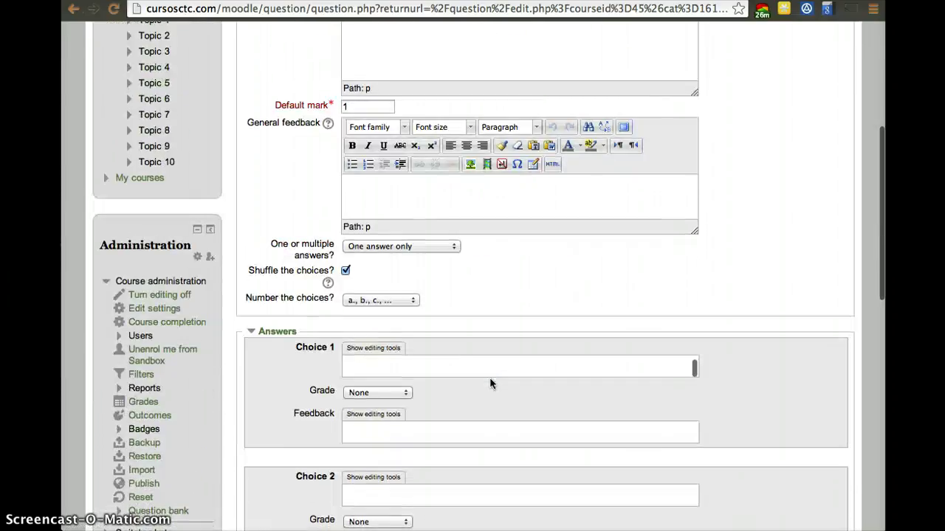
left_click(489, 374)
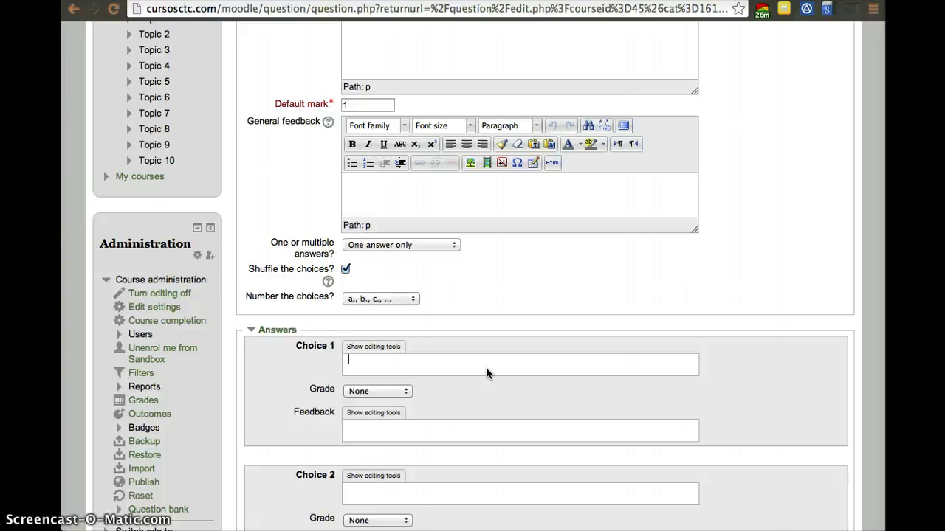
left_click(416, 247)
left_click(444, 259)
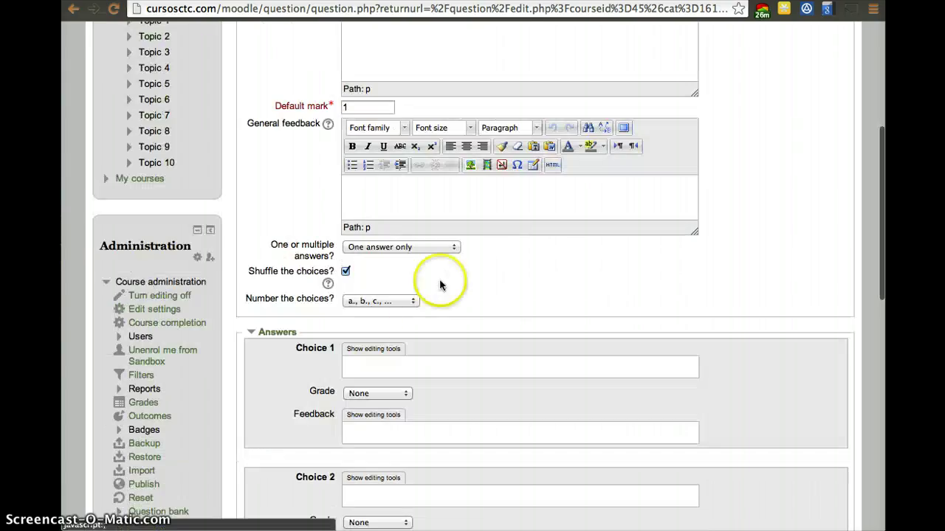
left_click(395, 365)
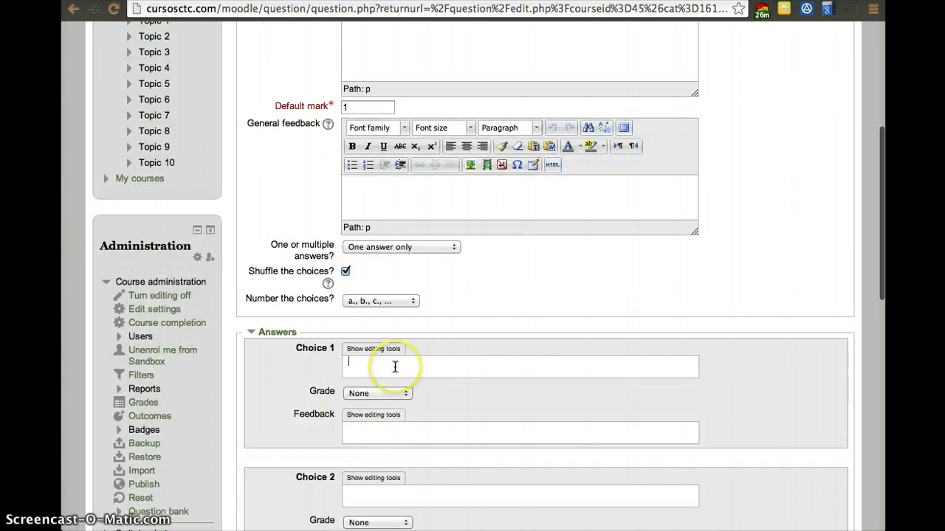
type("1")
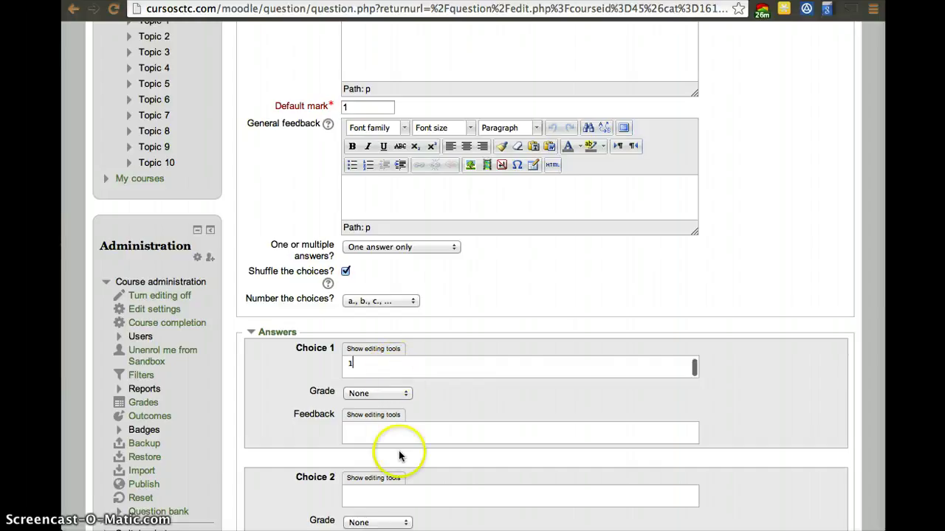
scroll(398, 443, "down", 2)
left_click(358, 414)
type("2")
Enter 3 in the feedback for Choice 2.
scroll(376, 463, "down", 2)
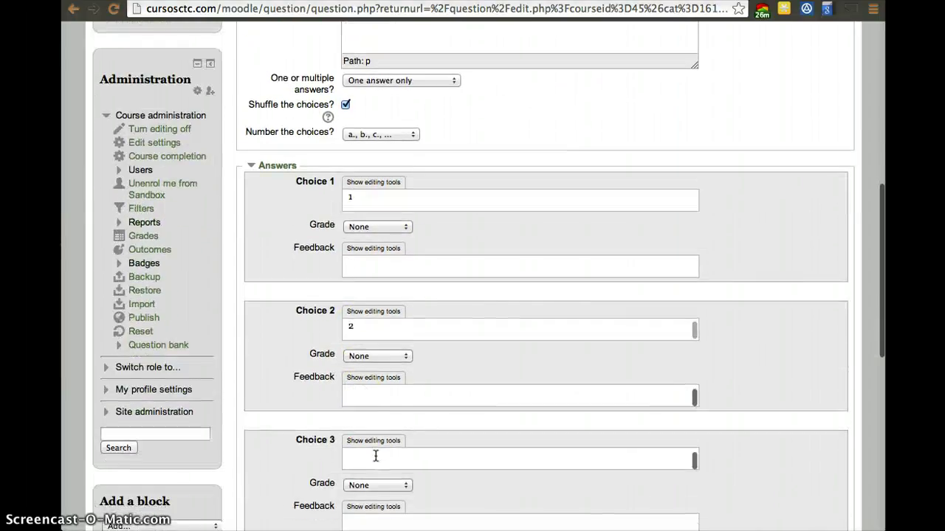
left_click(376, 401)
type("3")
Enter 4 as Choice 3 and 5 as Choice 4.
scroll(380, 449, "down", 2)
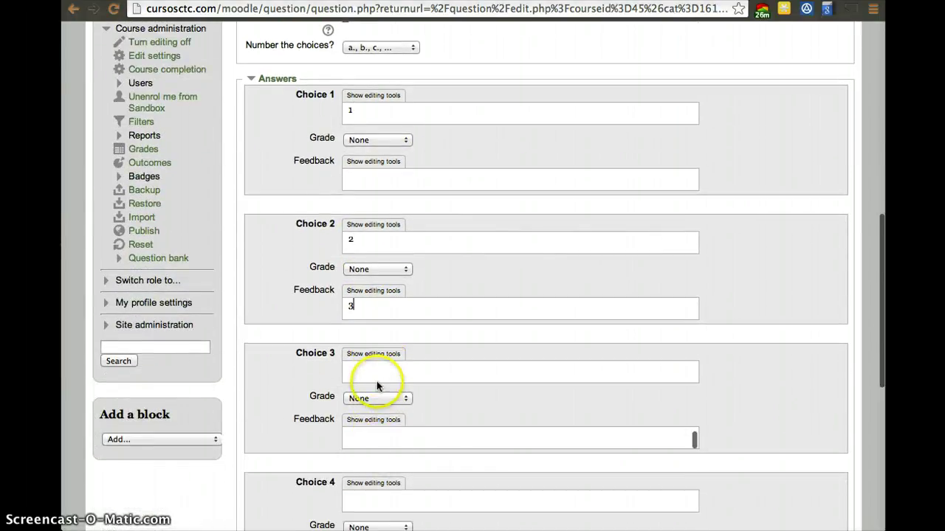
left_click(375, 376)
type("4")
scroll(383, 420, "down", 2)
left_click(362, 432)
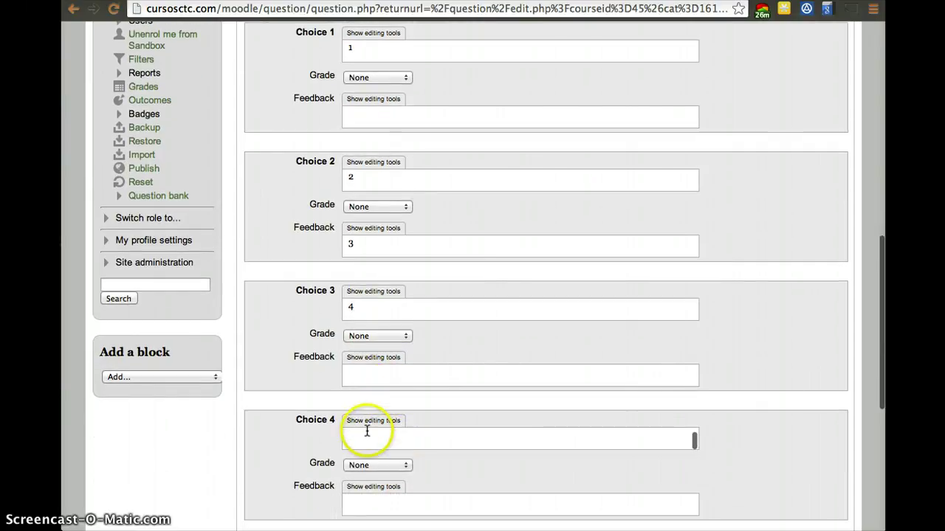
type("5")
Clear the feedback for Choice 2 and change the answer text of Choice 3 to 3.
scroll(428, 405, "up", 3)
scroll(429, 405, "down", 6)
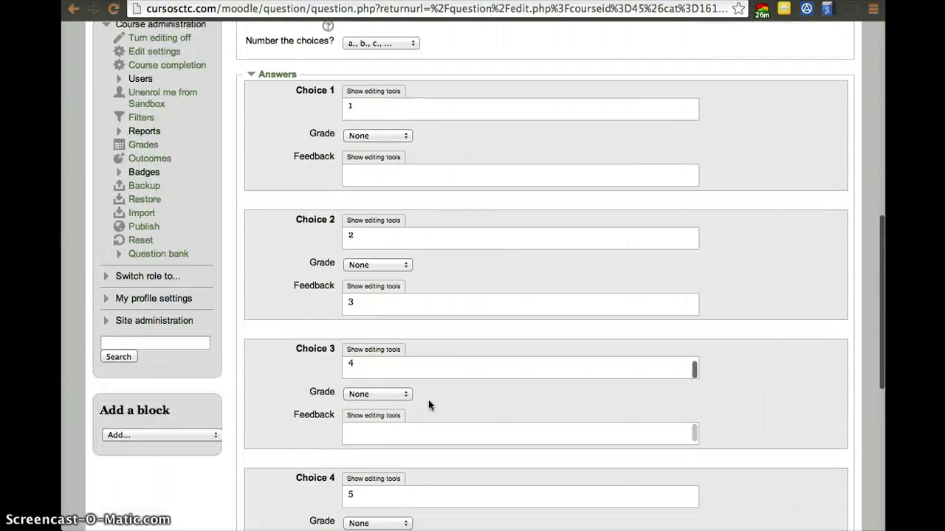
scroll(429, 405, "up", 3)
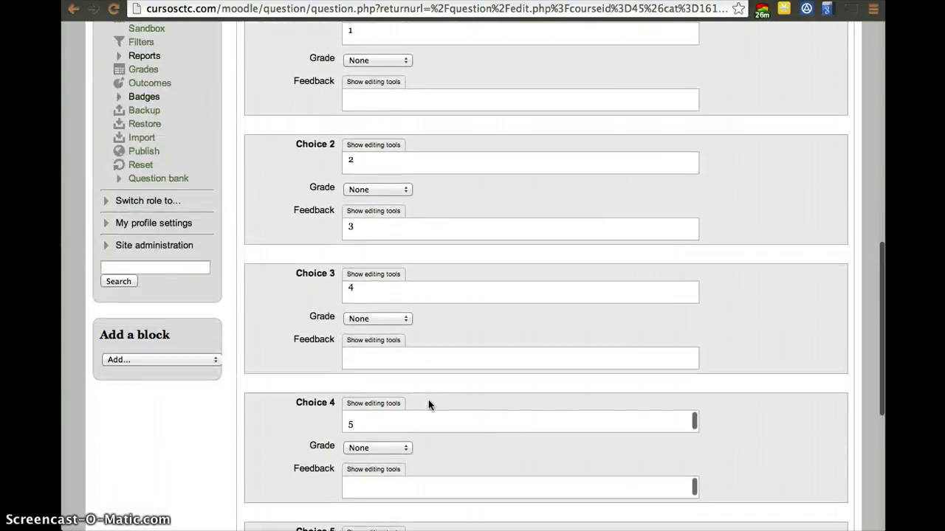
left_click(345, 229)
key("BackSpace")
left_click(406, 288)
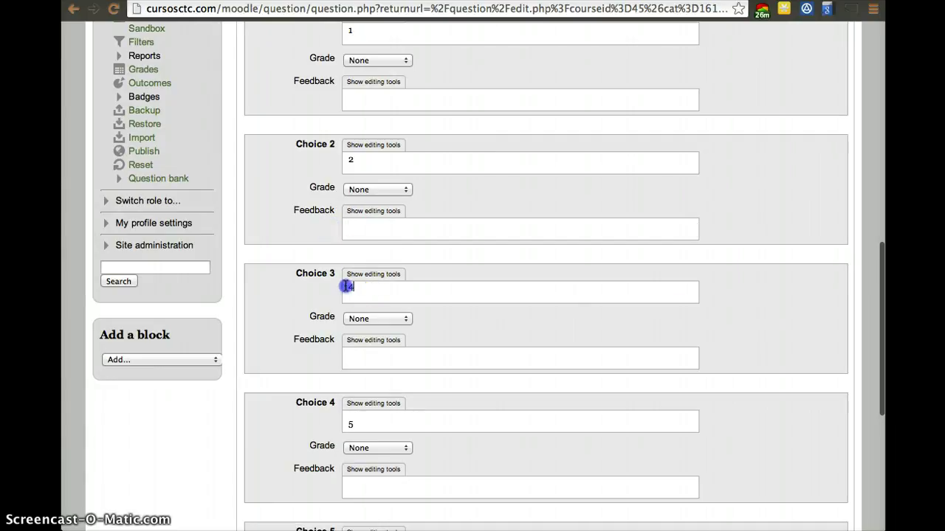
key("BackSpace")
type("3")
Change the answer text of Choice 4 to 4 and enter 5 as Choice 5.
scroll(419, 345, "down", 3)
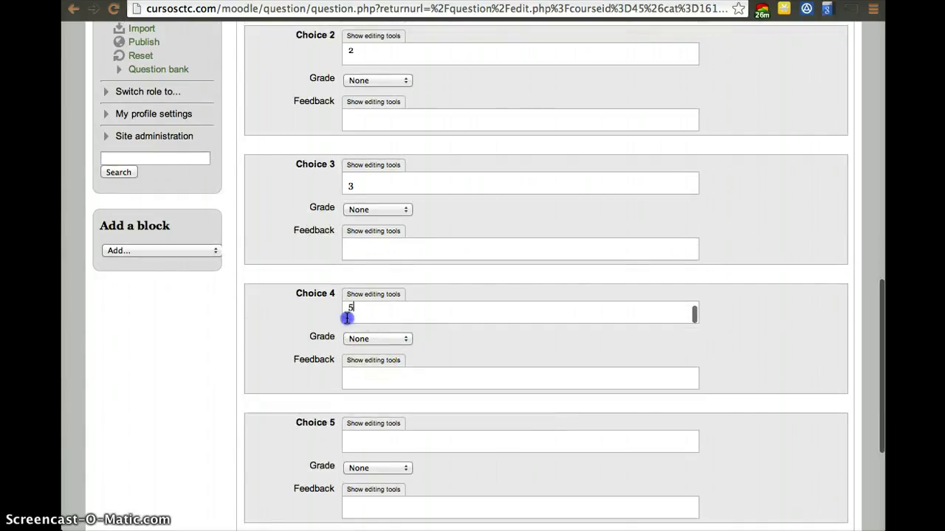
left_click(379, 317)
key("BackSpace")
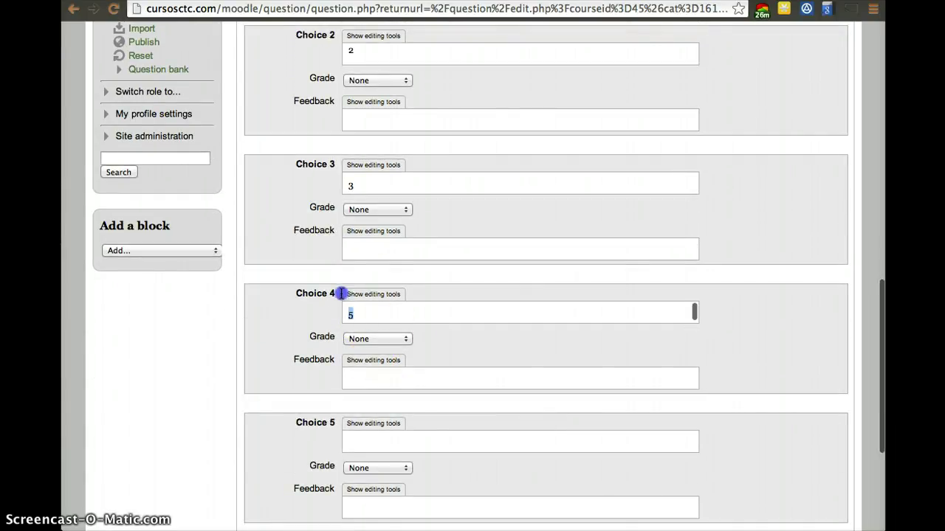
type("4")
left_click(374, 437)
type("5")
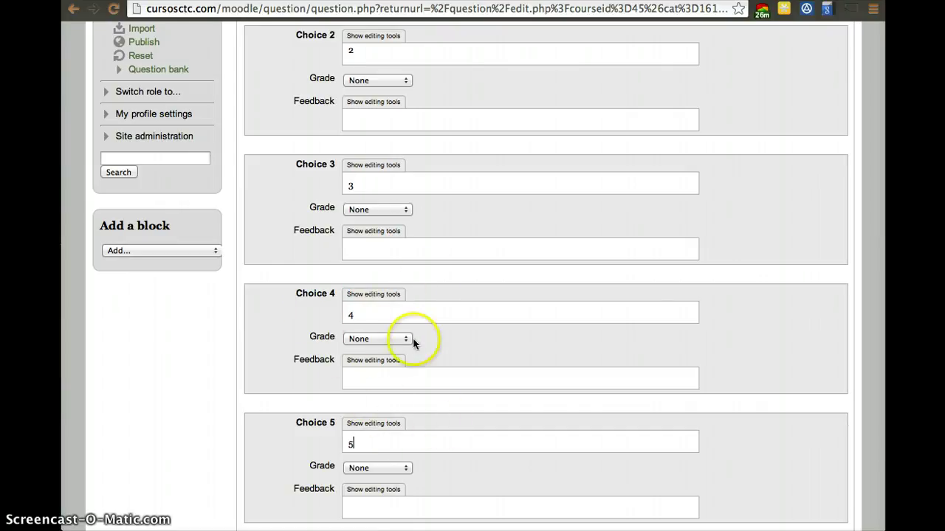
Set the grade of Choice 4 to 100% so that it counts as the correct answer.
scroll(427, 279, "down", 3)
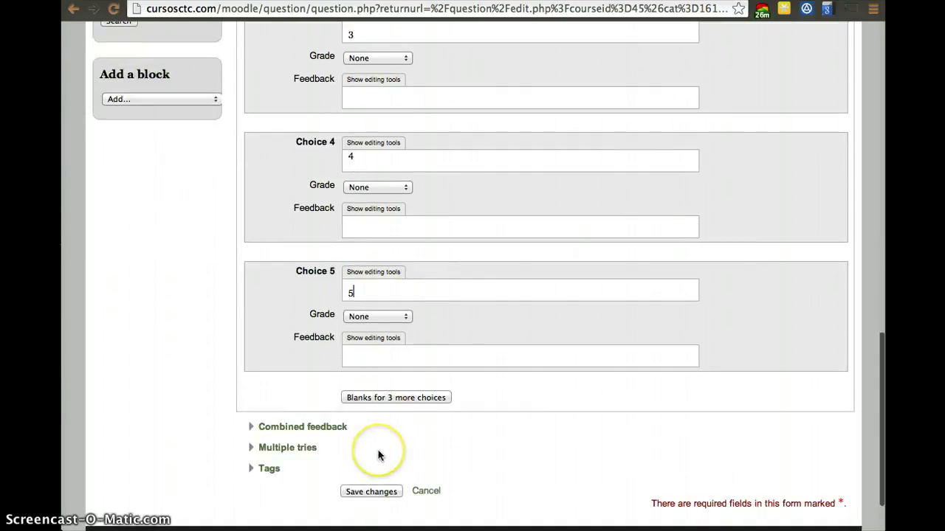
scroll(380, 452, "up", 3)
scroll(411, 329, "up", 3)
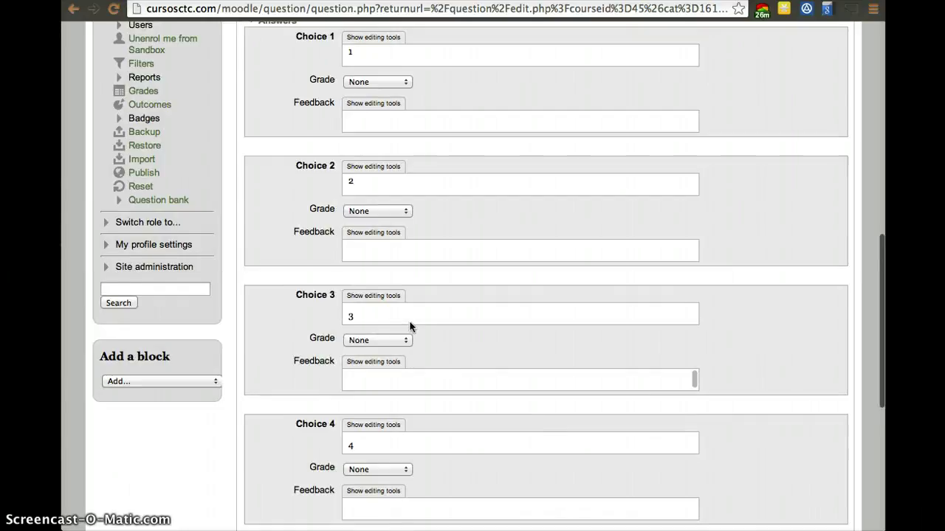
scroll(410, 326, "down", 2)
left_click(378, 377)
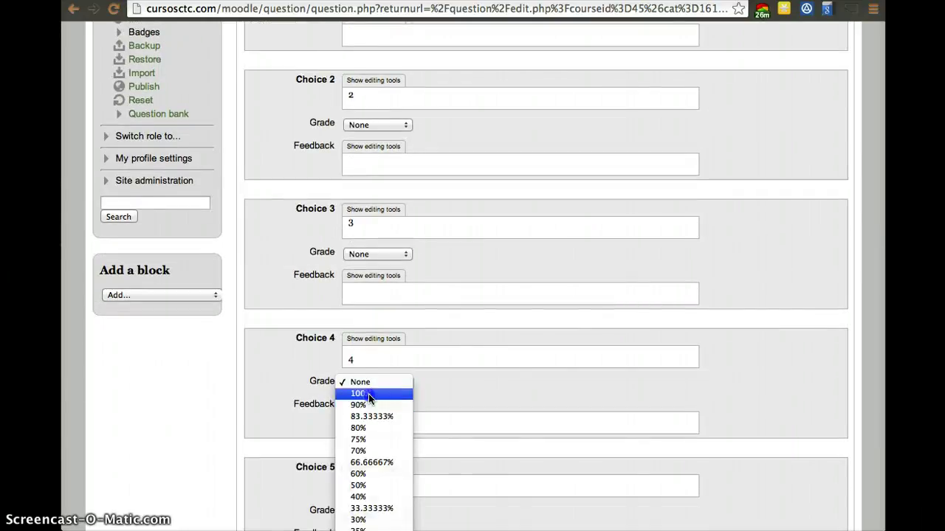
left_click(361, 394)
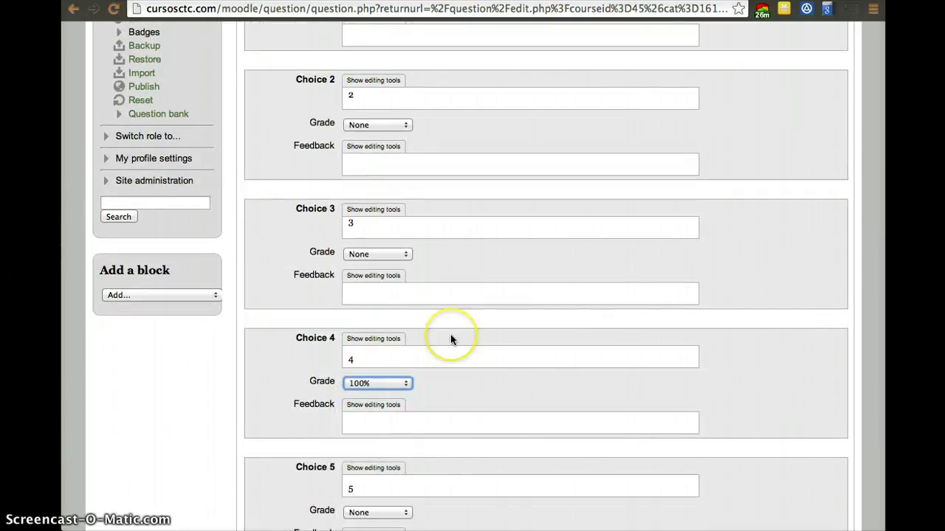
Check the grade options offered for Choice 3, keep None, and save the question.
scroll(450, 339, "down", 2)
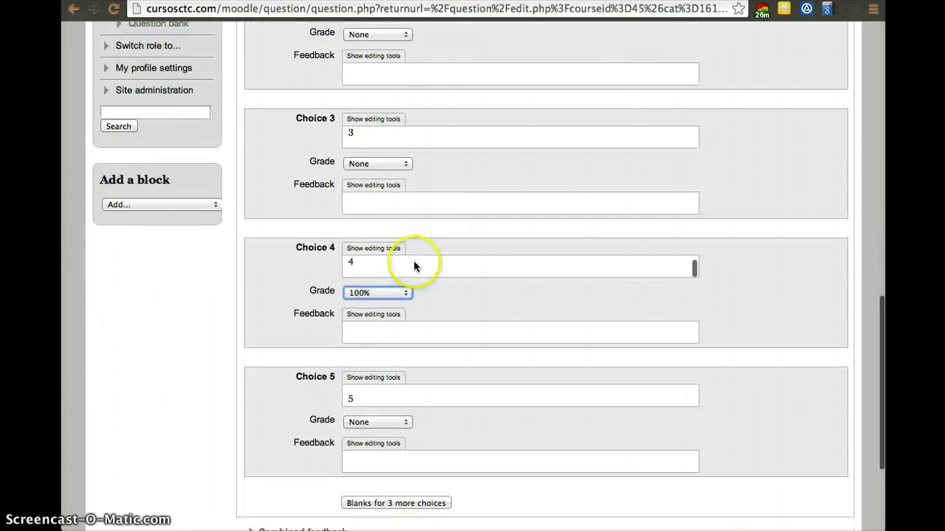
left_click(389, 163)
left_click(569, 388)
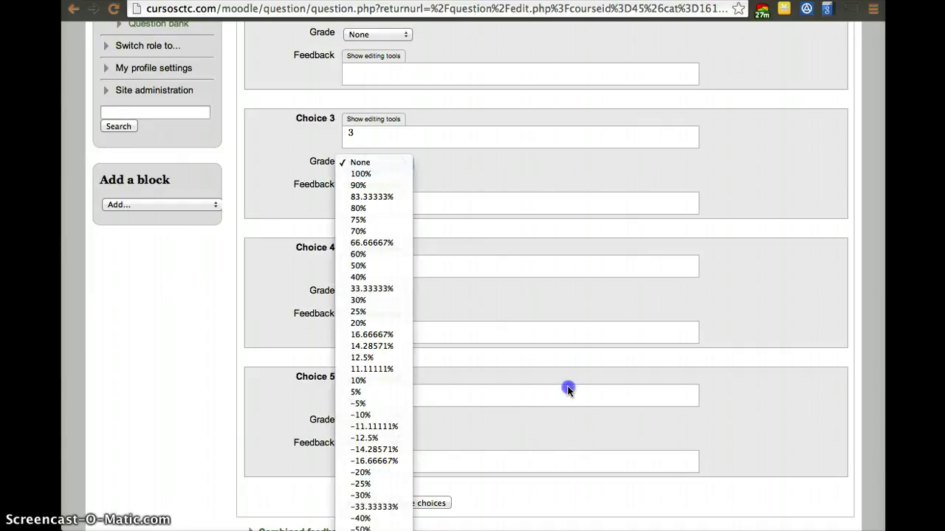
scroll(569, 392, "down", 4)
left_click(379, 423)
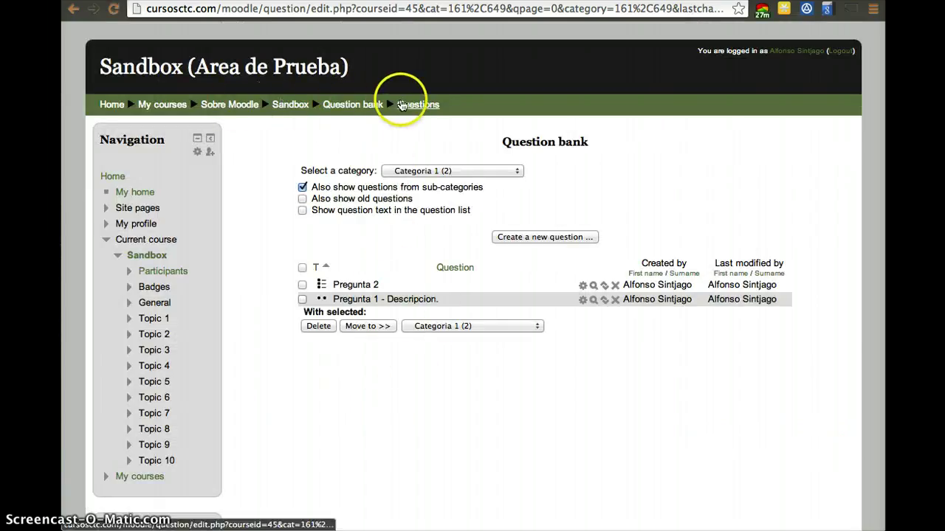
Return to the Sandbox course page and add a Quiz activity named "Examen" to Topic 2.
left_click(282, 105)
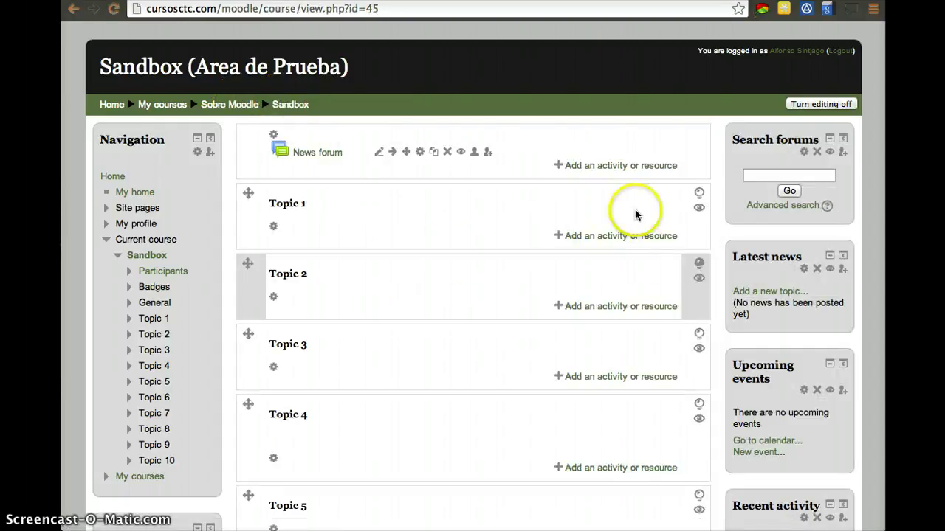
left_click(617, 306)
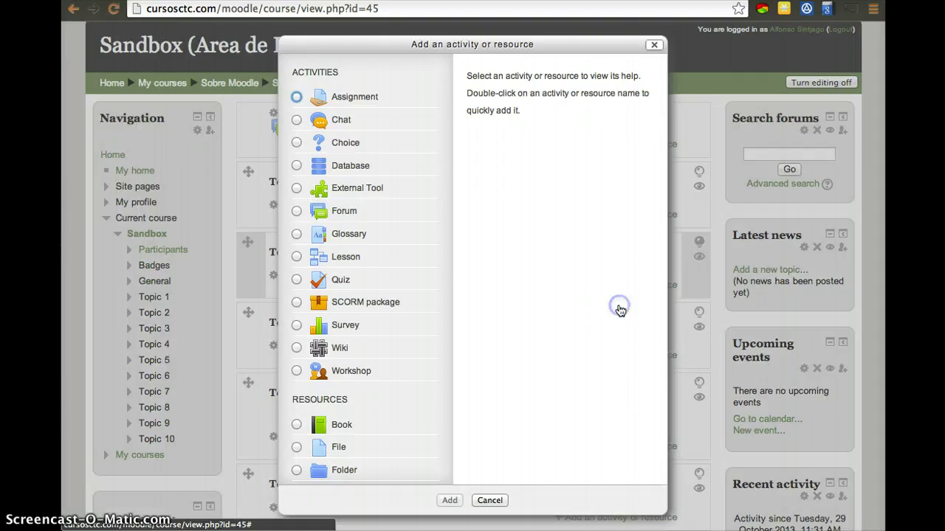
left_click(296, 279)
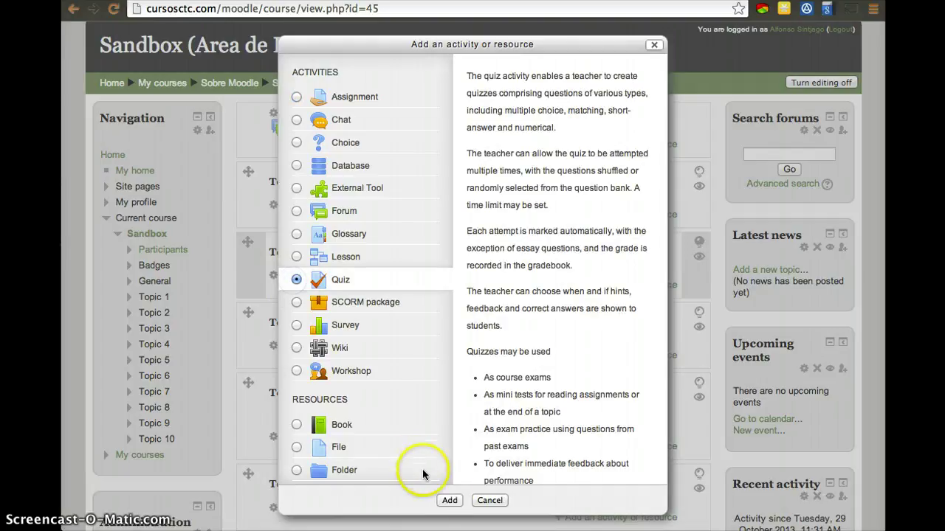
left_click(446, 500)
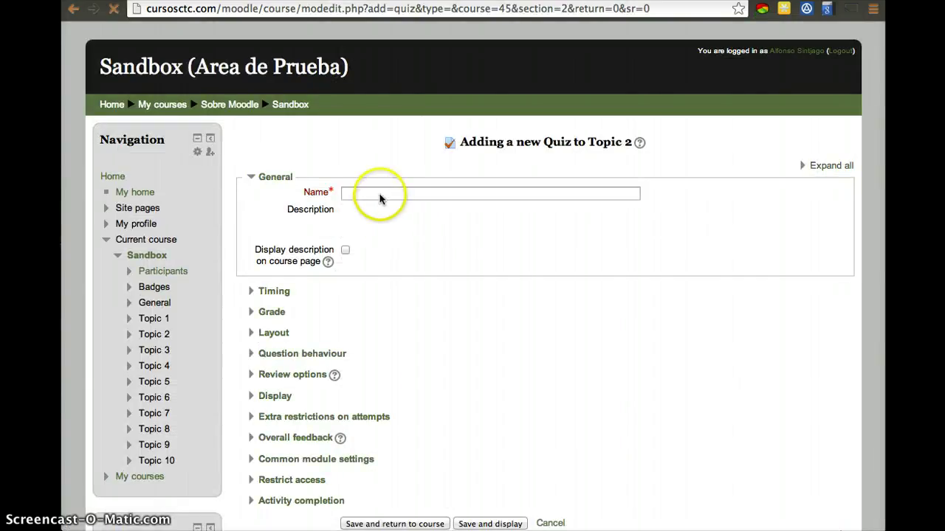
left_click(377, 194)
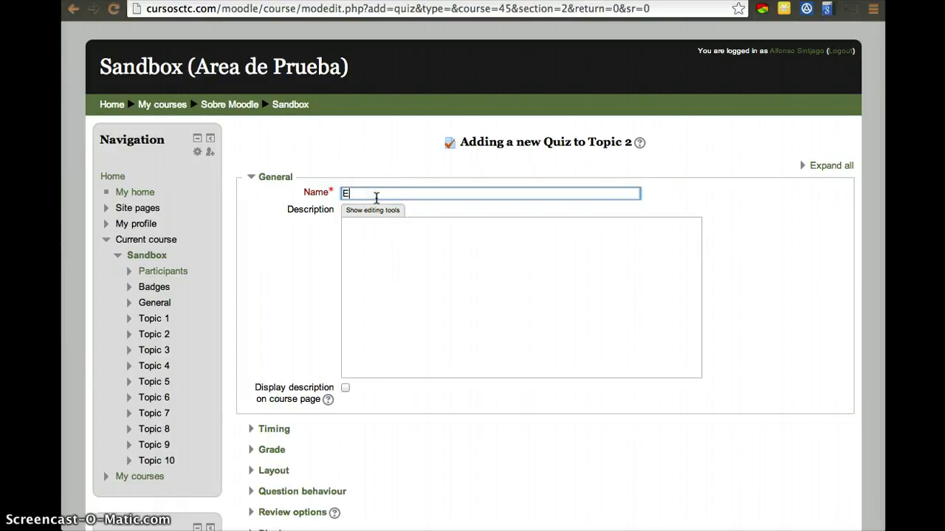
Enable the quiz's opening and closing dates in the timing settings, with the closing day set to 31 October 2013.
scroll(460, 352, "down", 4)
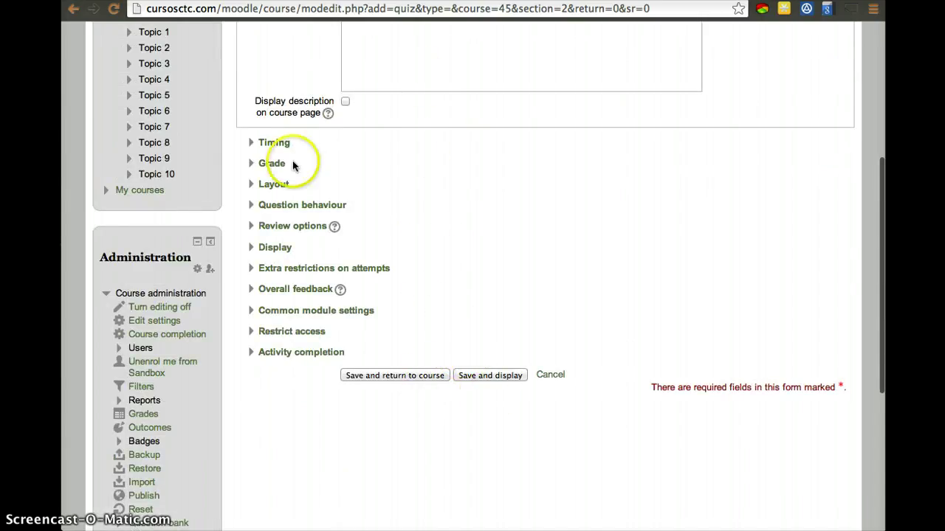
left_click(246, 146)
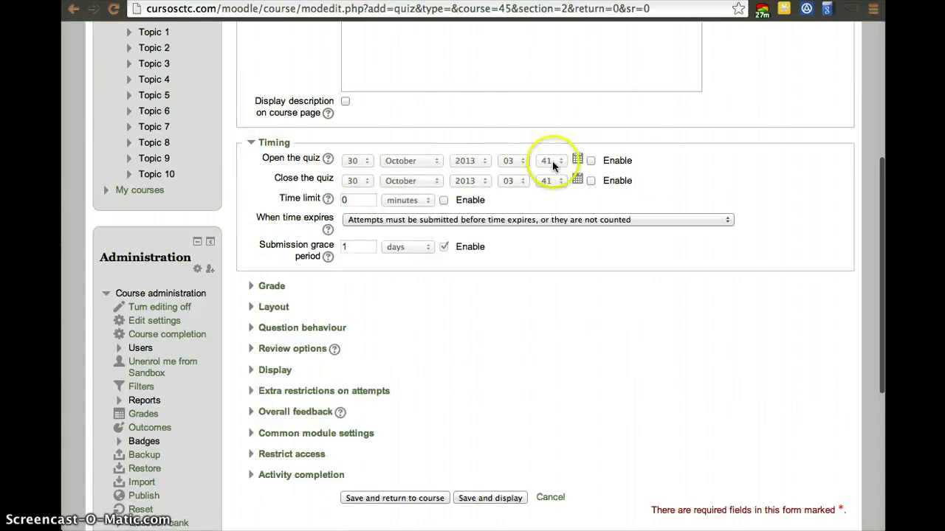
left_click(590, 160)
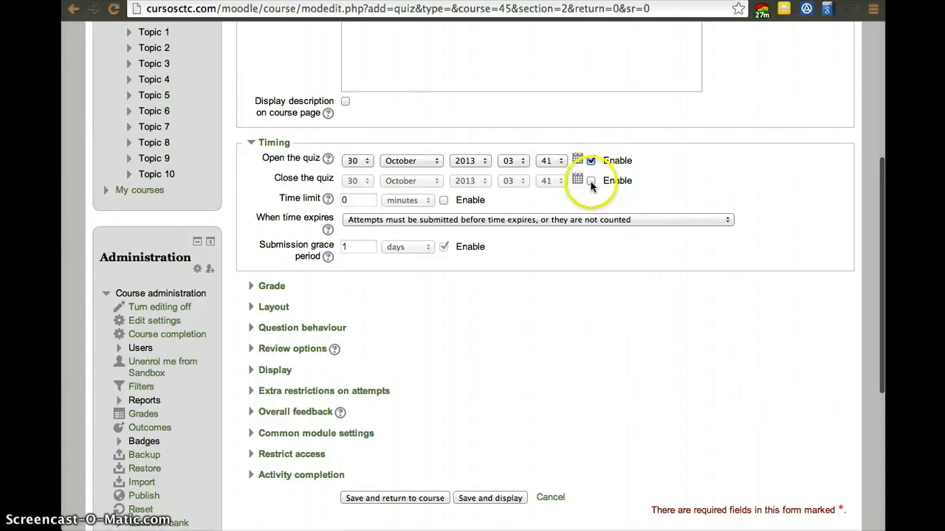
left_click(590, 180)
left_click(356, 181)
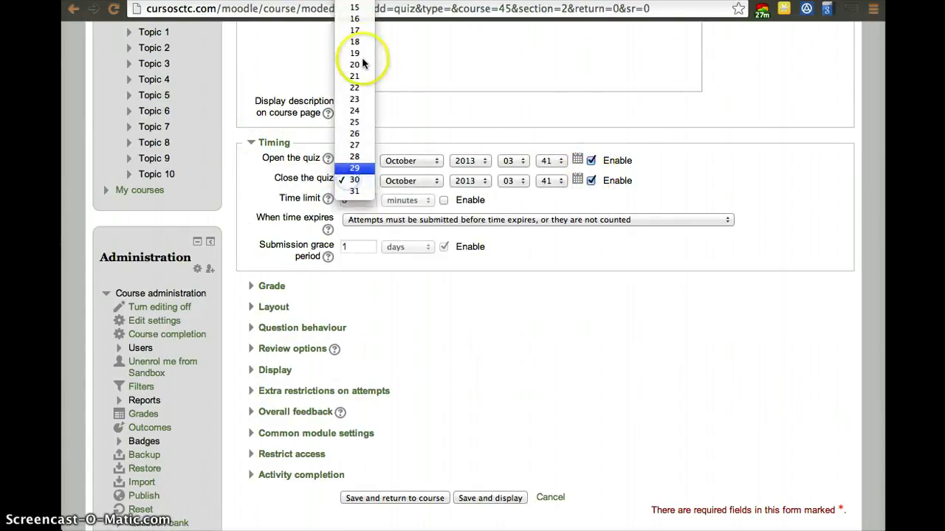
left_click(354, 190)
Enable a time limit of 5 minutes for the quiz, then save it and return to the course.
left_click(444, 204)
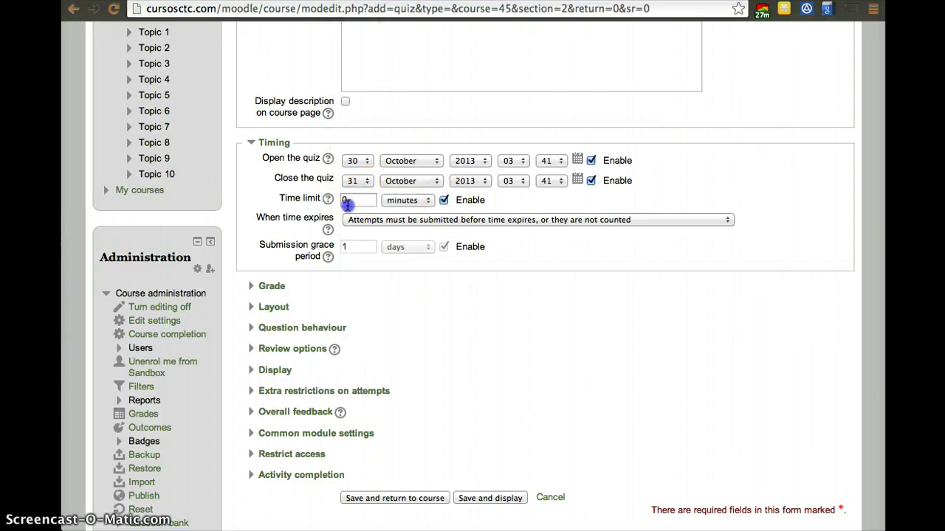
double_click(352, 200)
type("5")
left_click(365, 244)
scroll(477, 344, "down", 3)
left_click(411, 376)
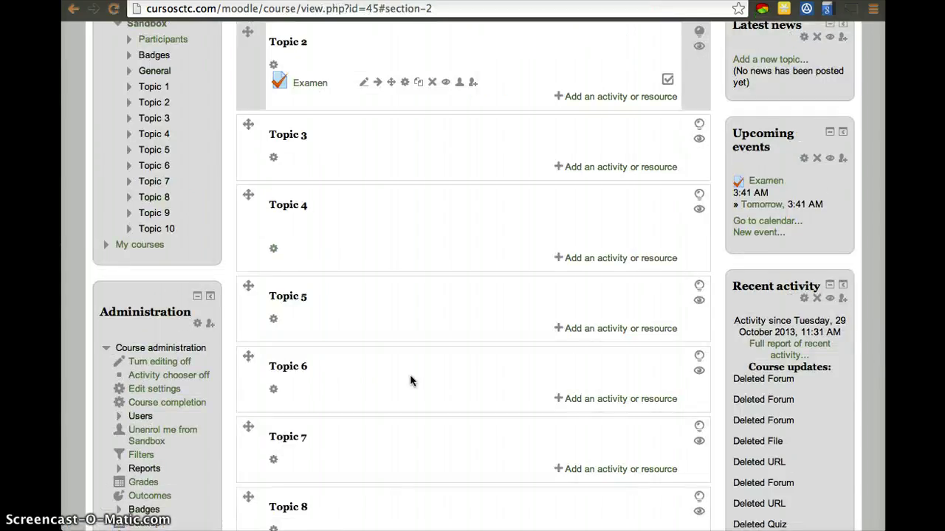
Open the Examen quiz in Topic 2 and start editing its questions.
scroll(410, 374, "up", 4)
left_click(307, 232)
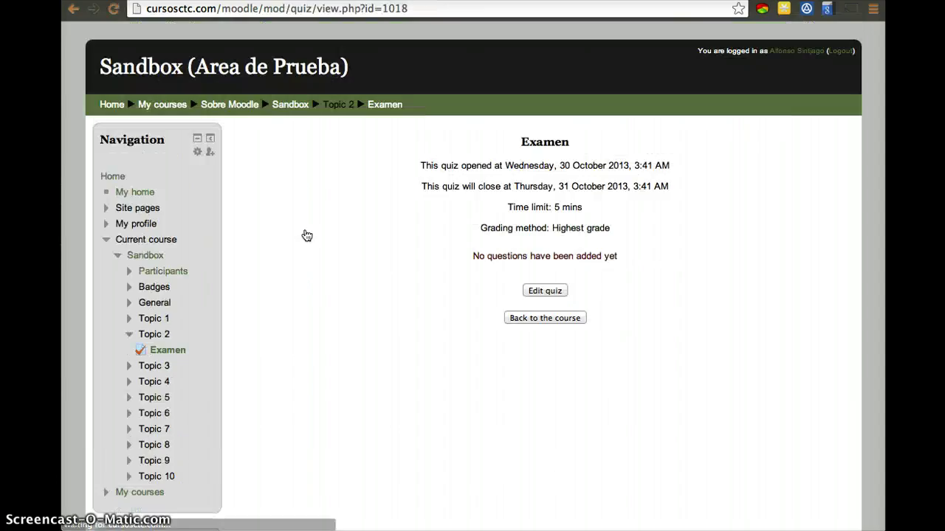
left_click(540, 291)
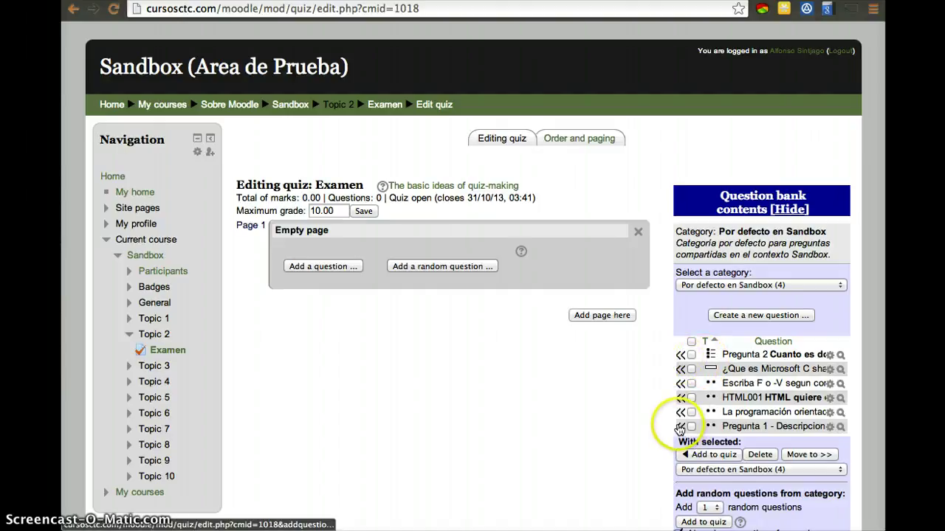
Add the questions Pregunta 2 and Pregunta 1 from the question bank to the Examen quiz.
left_click(692, 427)
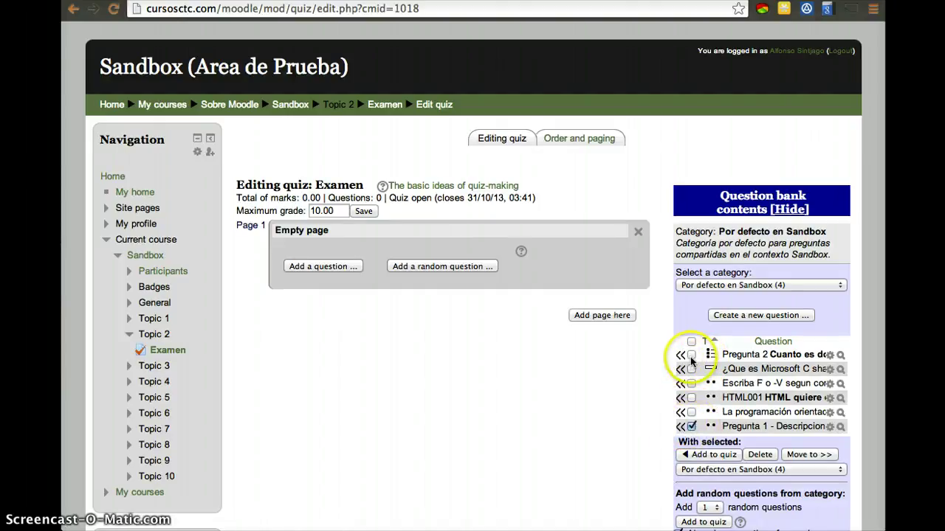
left_click(679, 355)
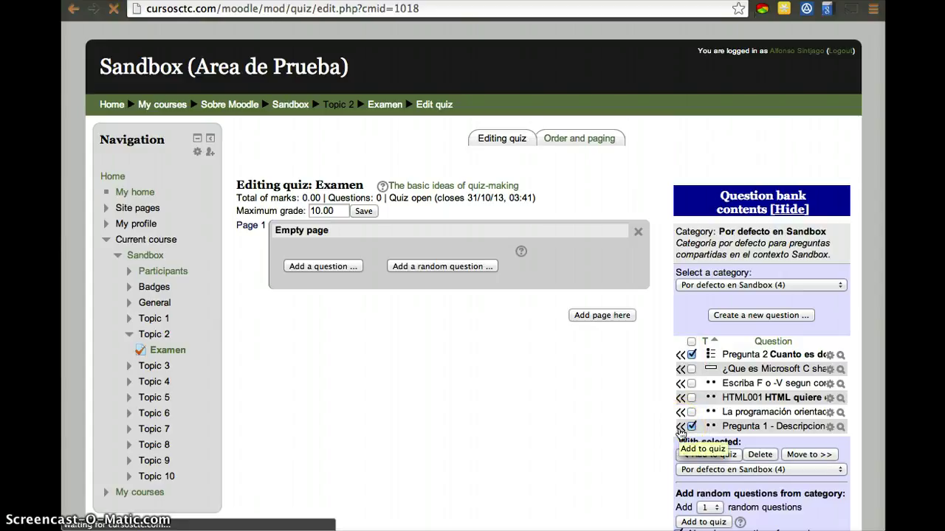
left_click(680, 427)
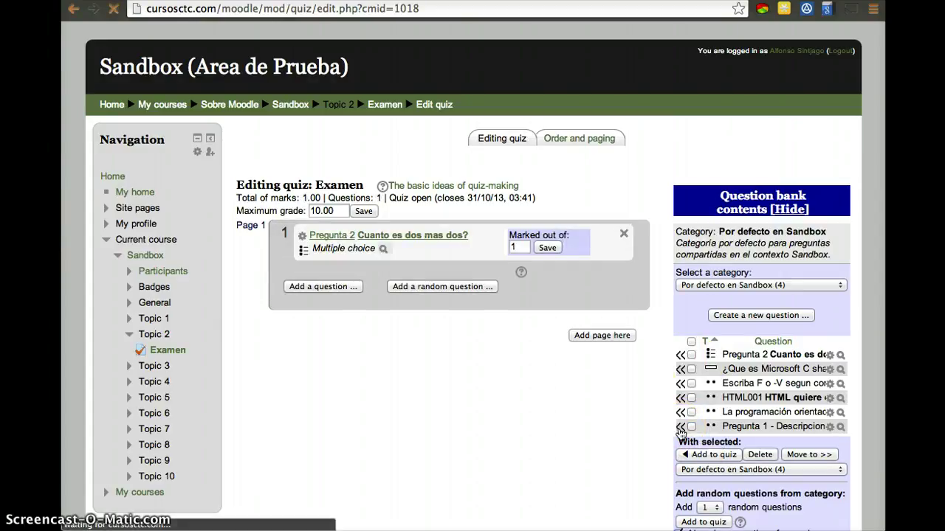
Add the Microsoft C short-answer, "Escriba F o -V", HTML001 and "La programación" questions to the quiz together.
left_click(691, 369)
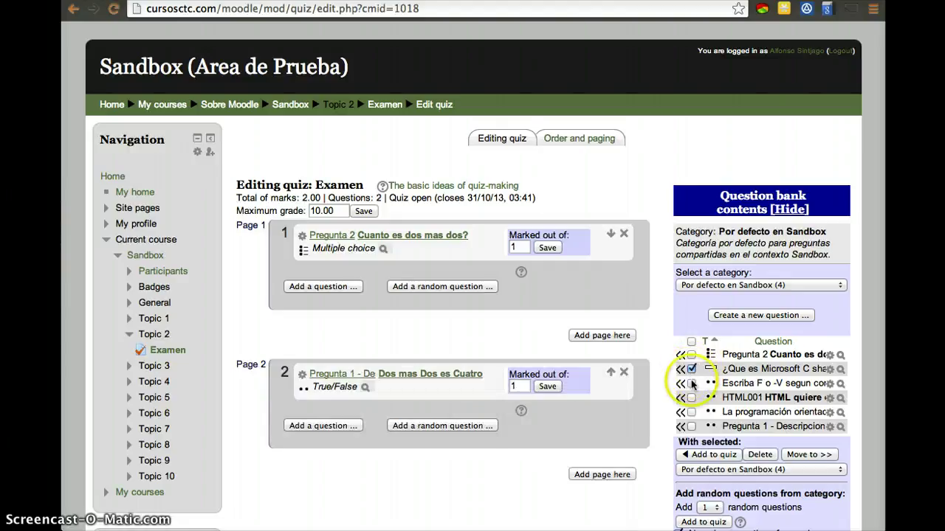
left_click(692, 384)
left_click(692, 411)
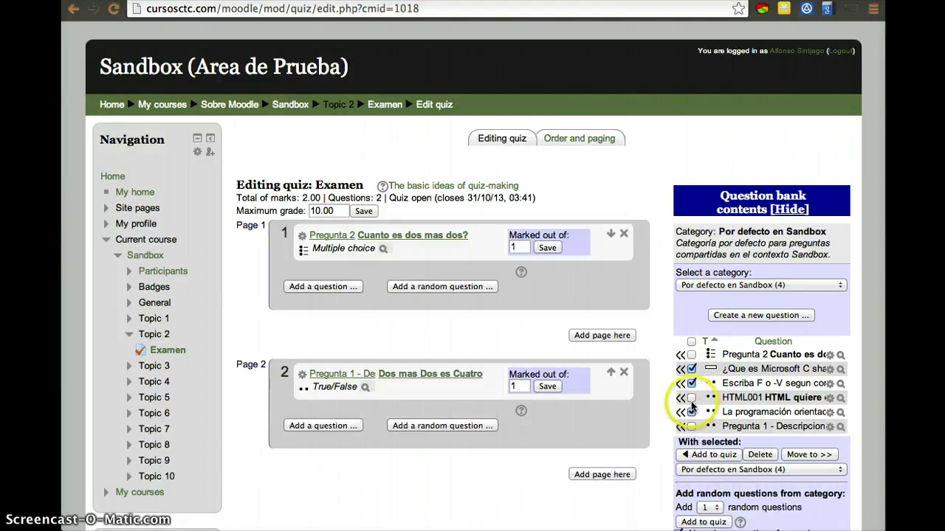
left_click(691, 398)
left_click(707, 455)
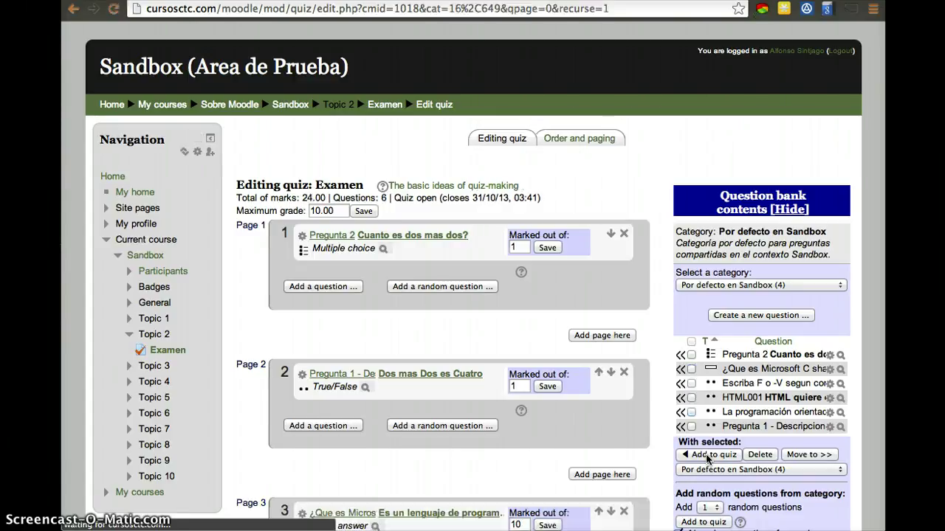
Review the questions, their page order and their marks in the Examen quiz.
scroll(707, 459, "down", 10)
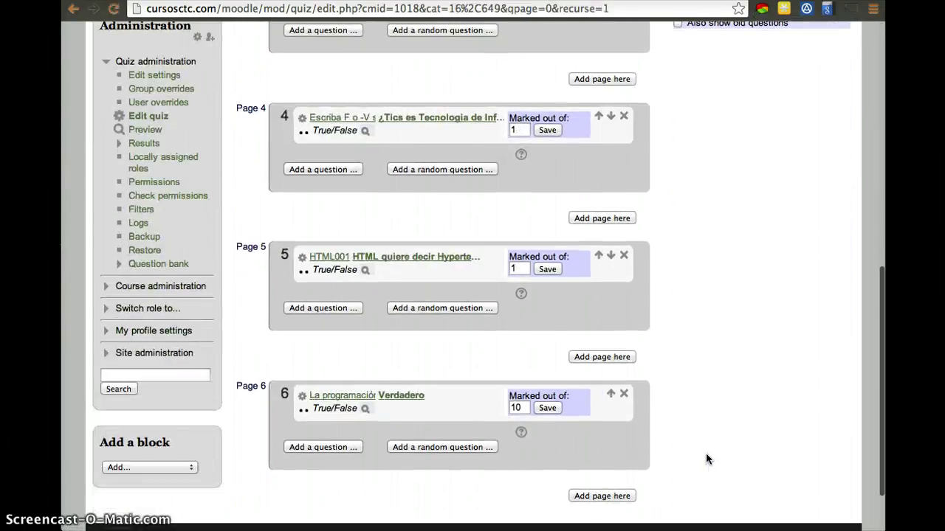
scroll(706, 453, "down", 3)
scroll(706, 453, "up", 15)
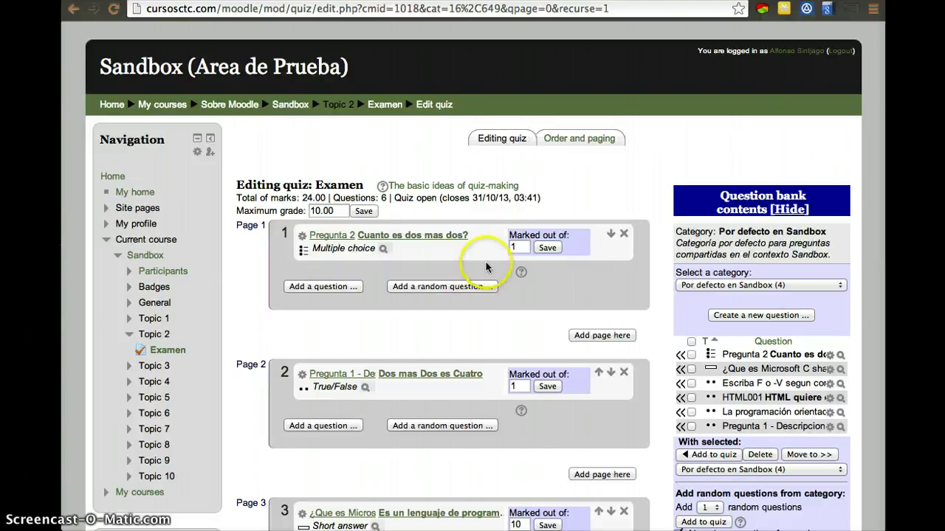
scroll(442, 316, "down", 10)
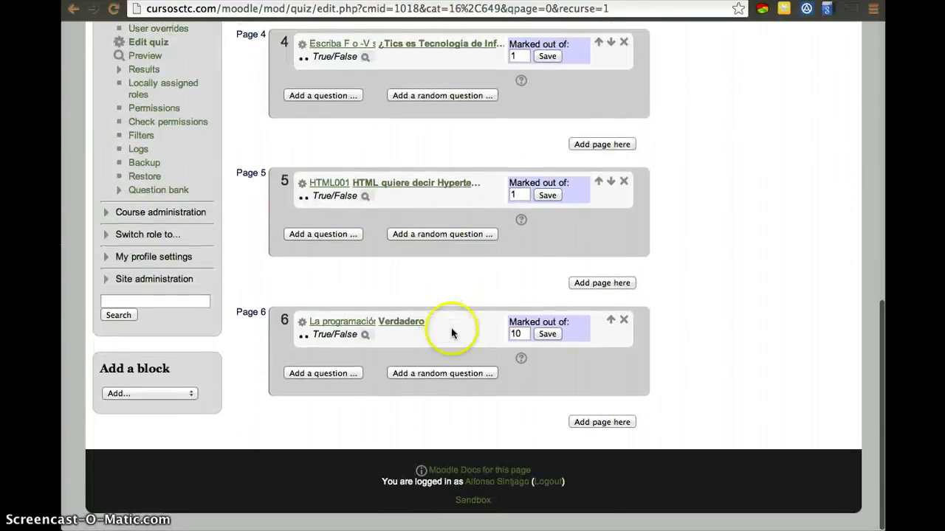
Return to the Sandbox course page and open the settings of the Examen quiz in Topic 2.
scroll(451, 327, "up", 10)
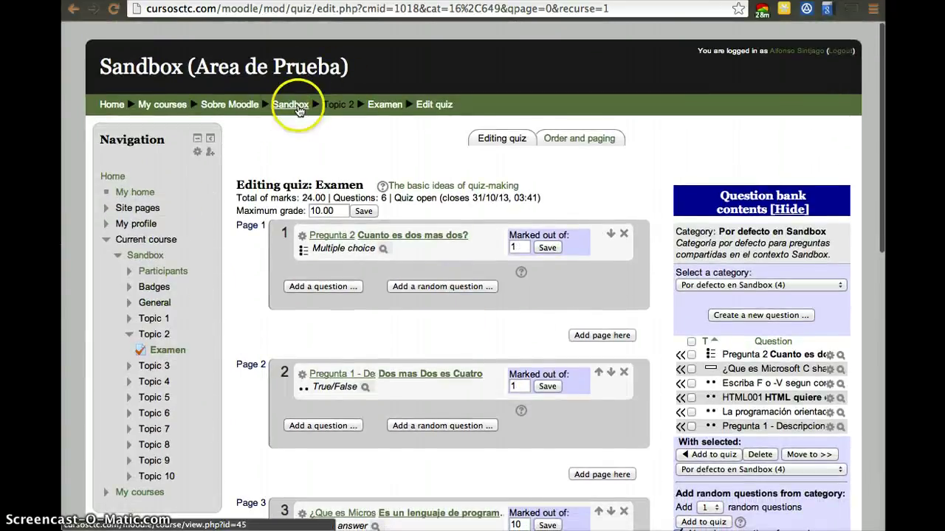
left_click(298, 109)
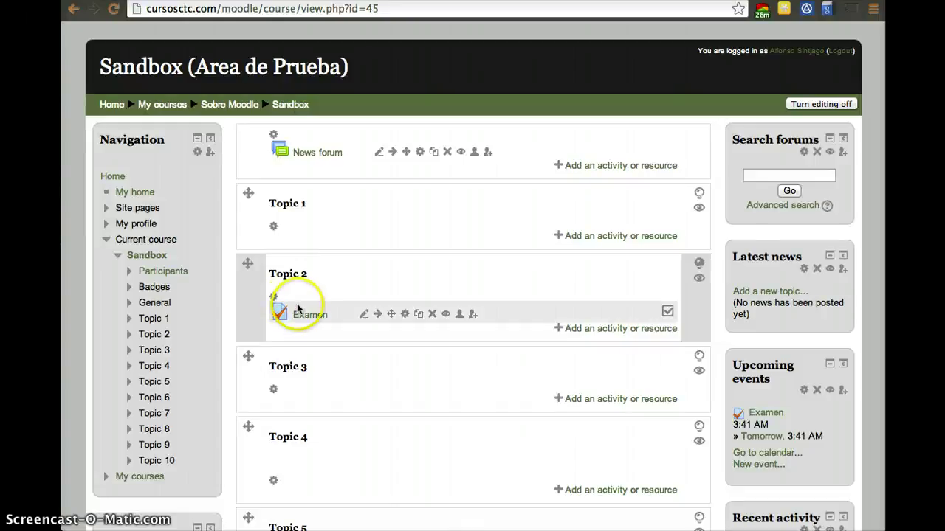
left_click(405, 316)
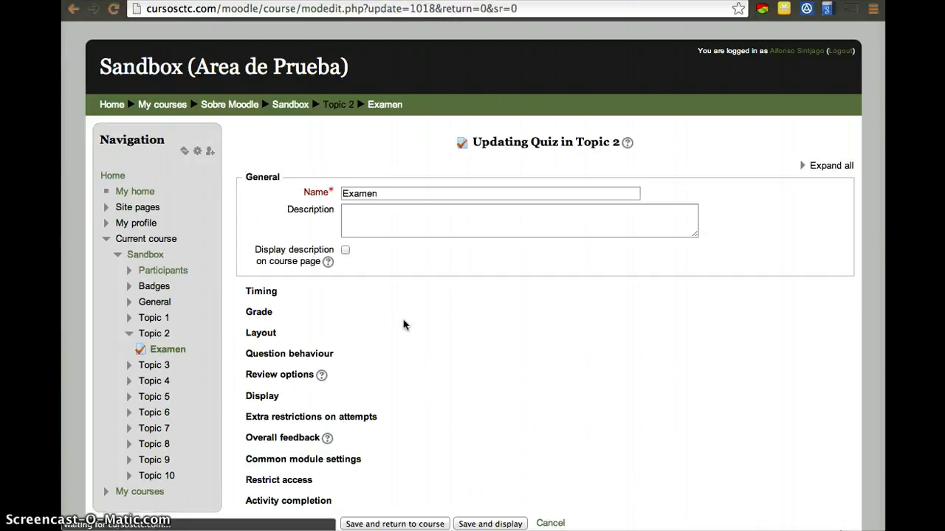
left_click(409, 343)
scroll(325, 362, "down", 3)
scroll(325, 361, "down", 1)
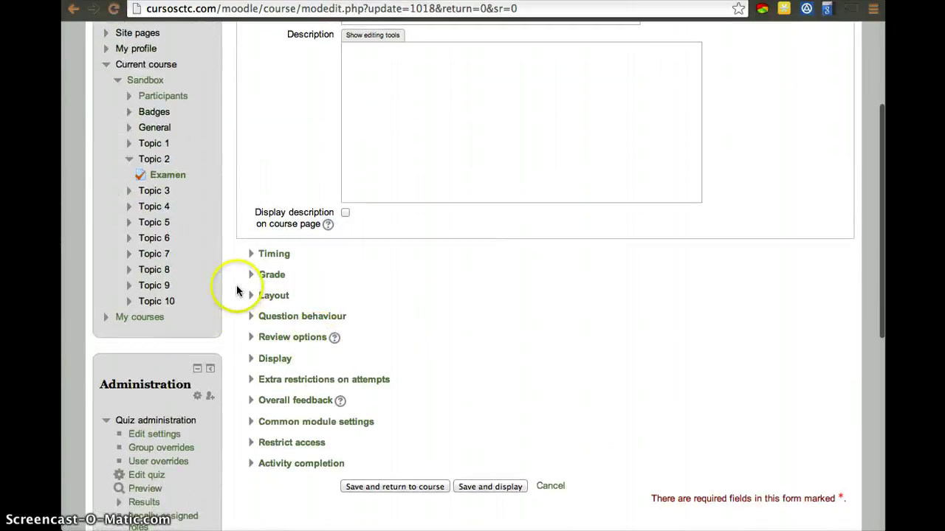
Expand the quiz's Grade and Review options settings and clear Whether correct for the period after the quiz is closed.
left_click(250, 275)
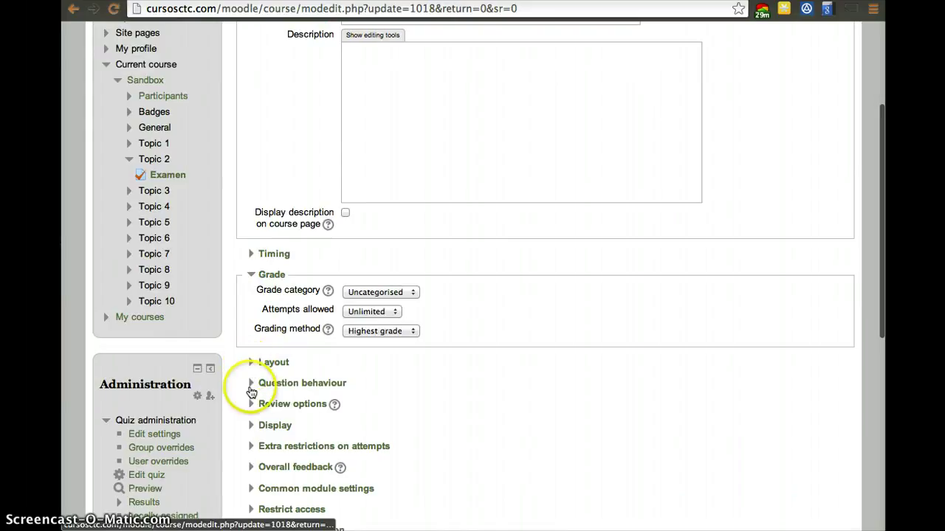
left_click(251, 405)
scroll(255, 407, "down", 7)
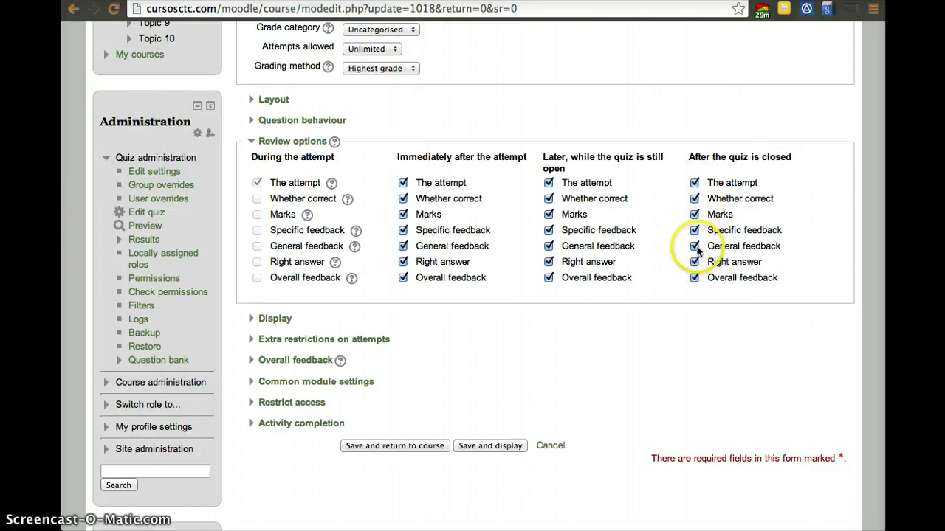
left_click(696, 200)
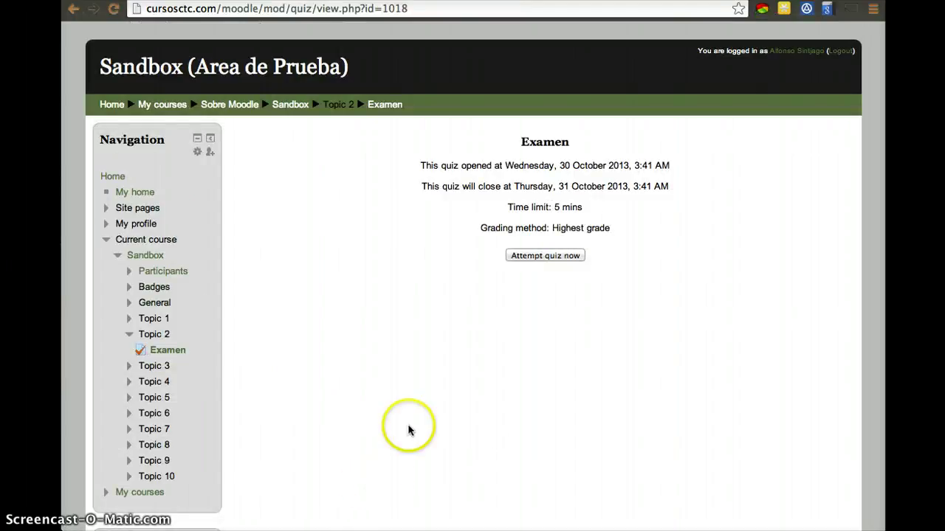
Start an attempt at the timed Examen quiz and confirm it.
left_click(529, 259)
left_click(535, 300)
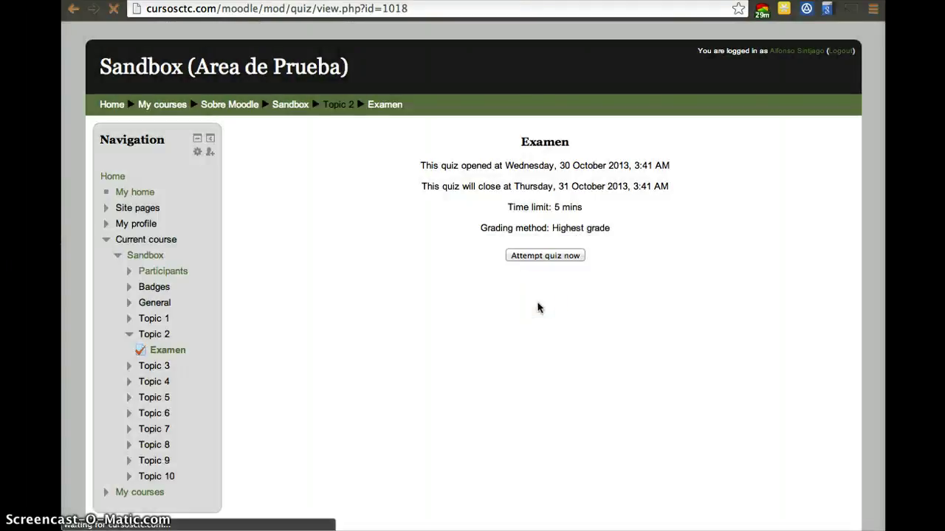